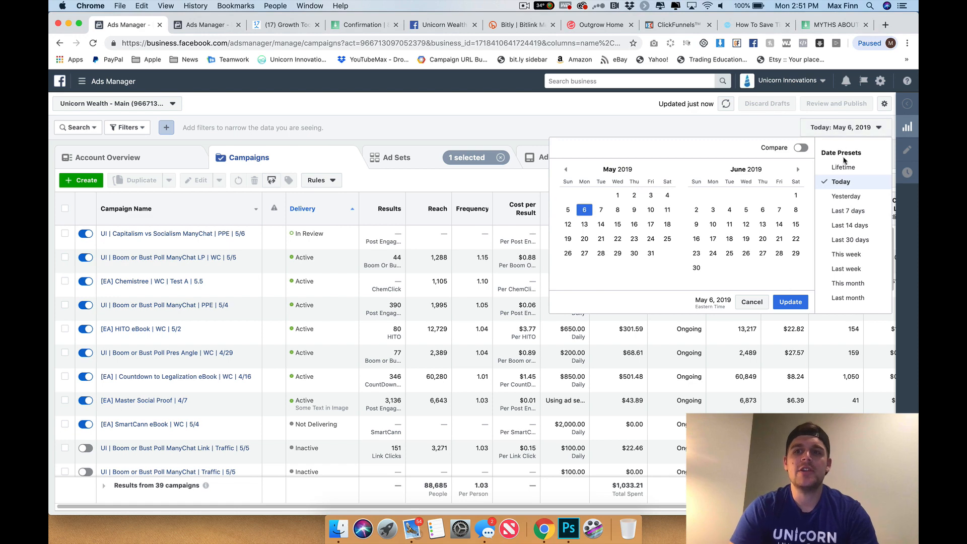
Set the campaign table's date range to Lifetime.
click(844, 167)
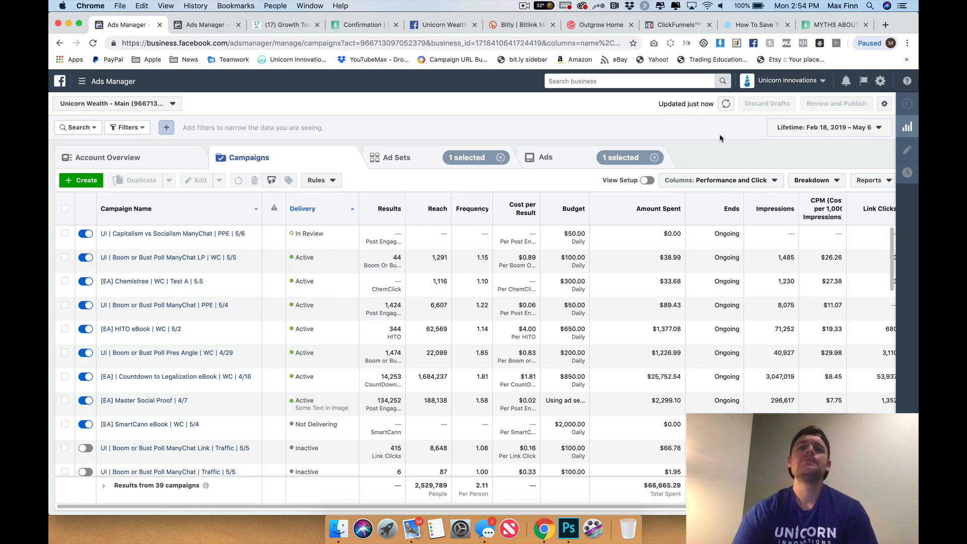
Open the account's automated rules management list and look through the existing rules with their actions, conditions and schedules.
click(326, 186)
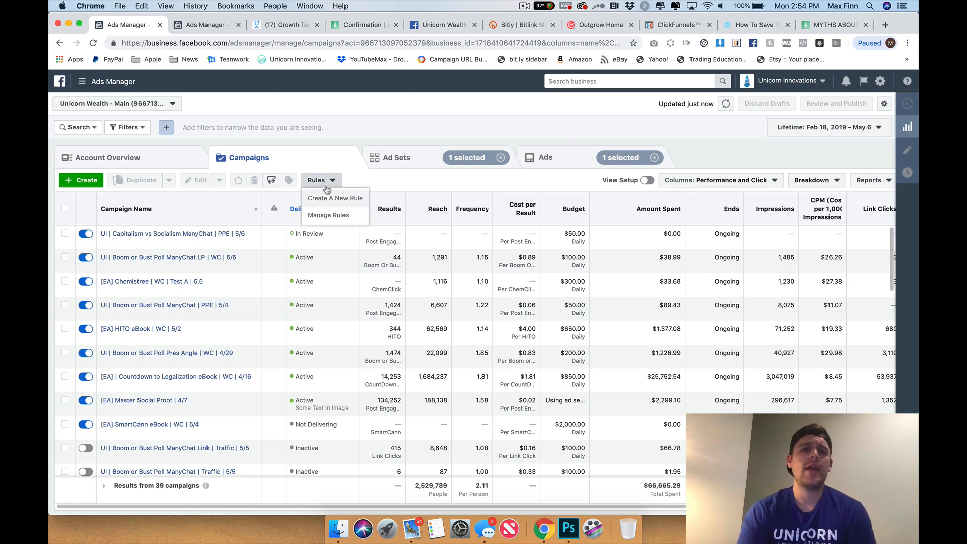
click(330, 216)
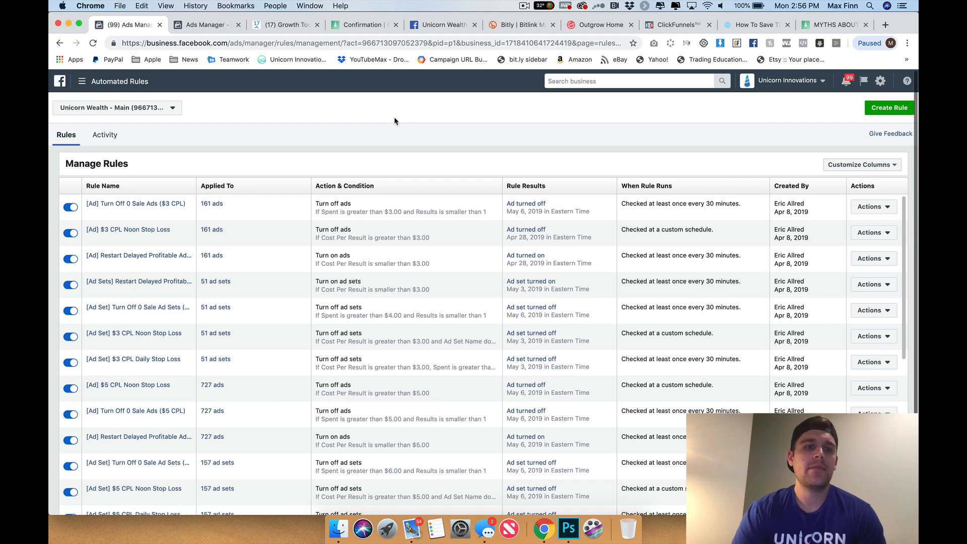
scroll(366, 224, down, 5)
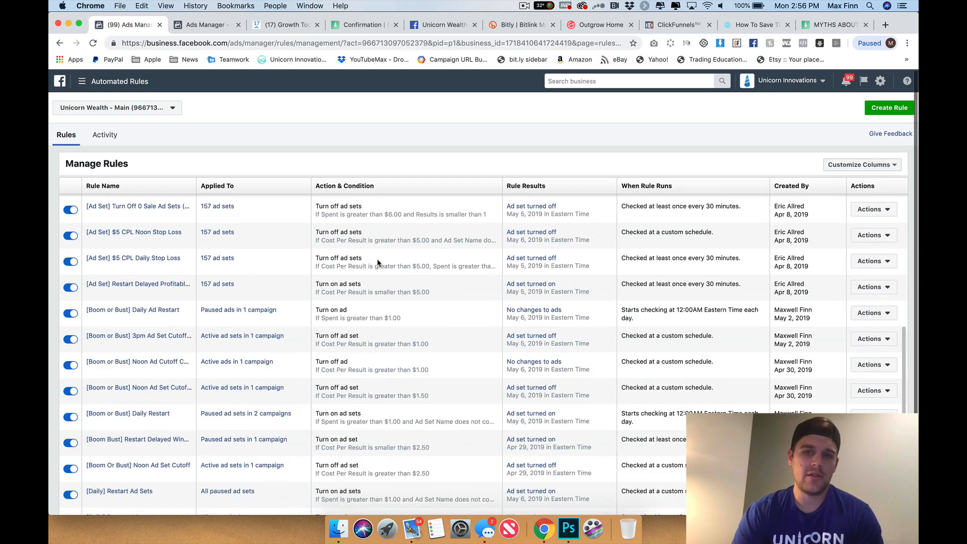
scroll(378, 262, down, 3)
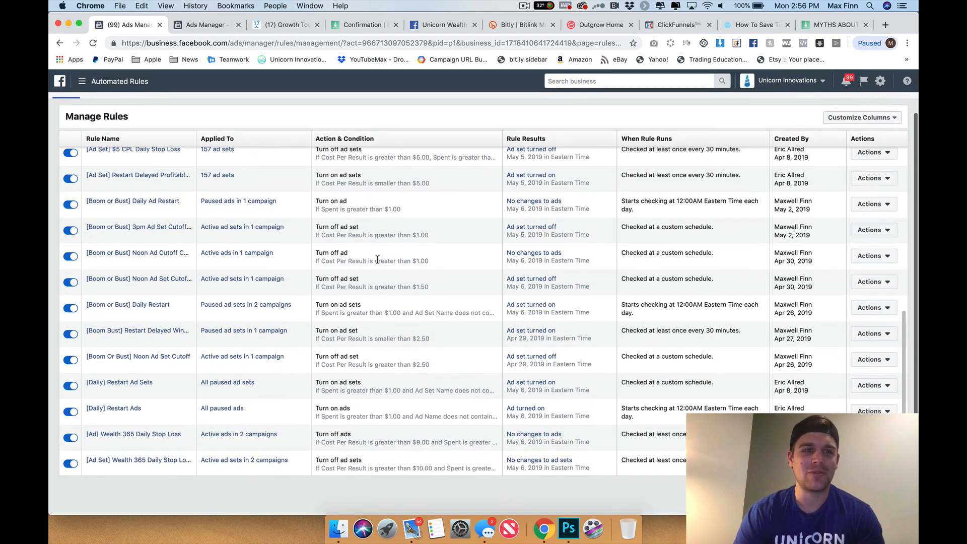
scroll(377, 259, up, 10)
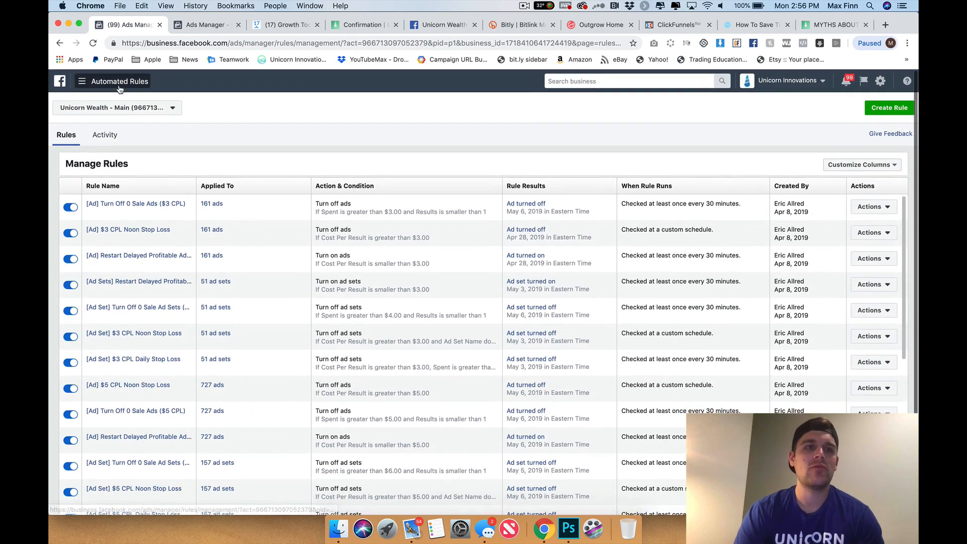
Return to the Ads Manager campaigns and start a new rule for "UI | Boom or Bust Poll ManyChat LP | WC | 5/5".
click(119, 86)
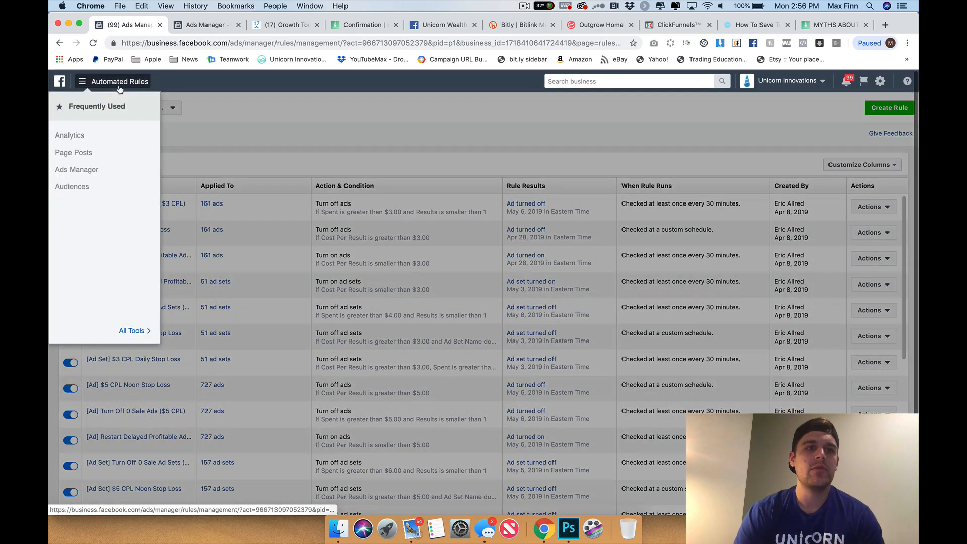
click(92, 166)
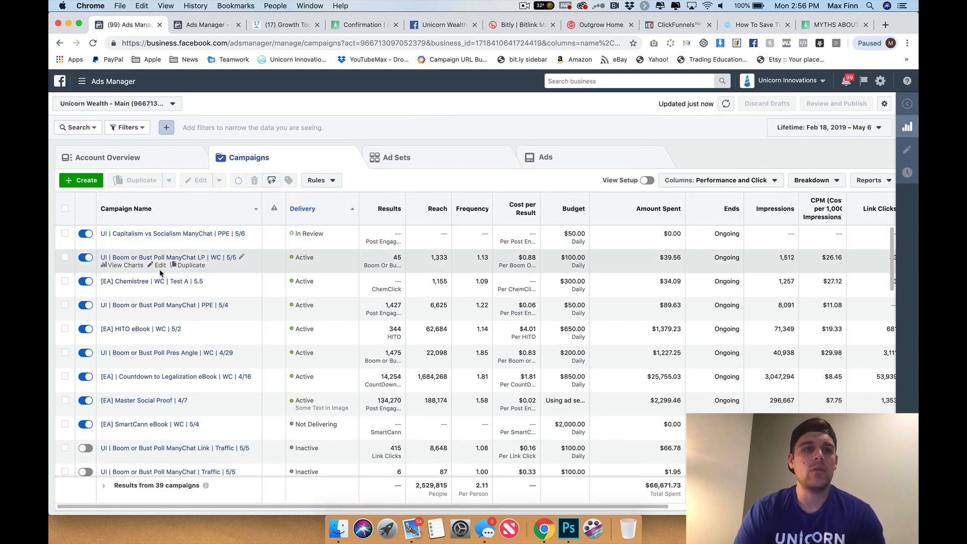
click(65, 258)
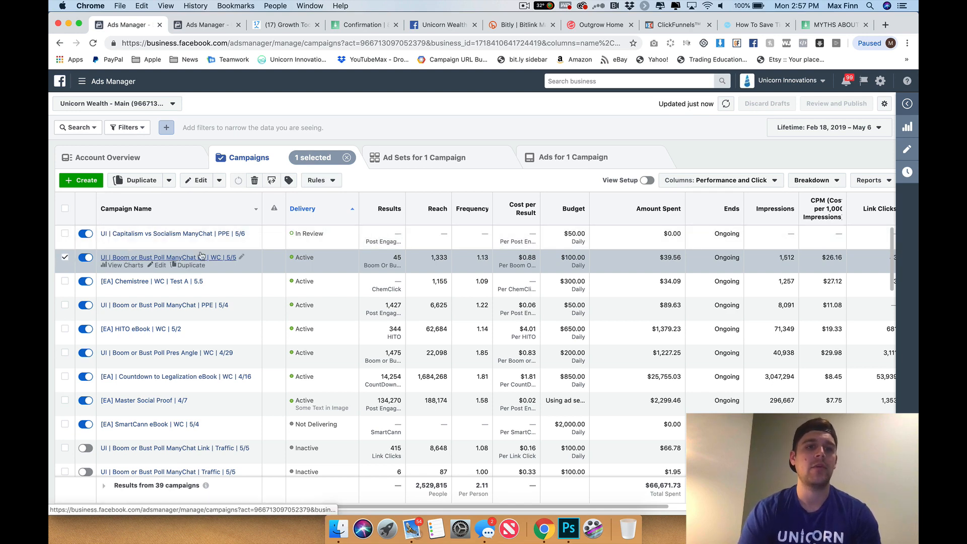
click(319, 181)
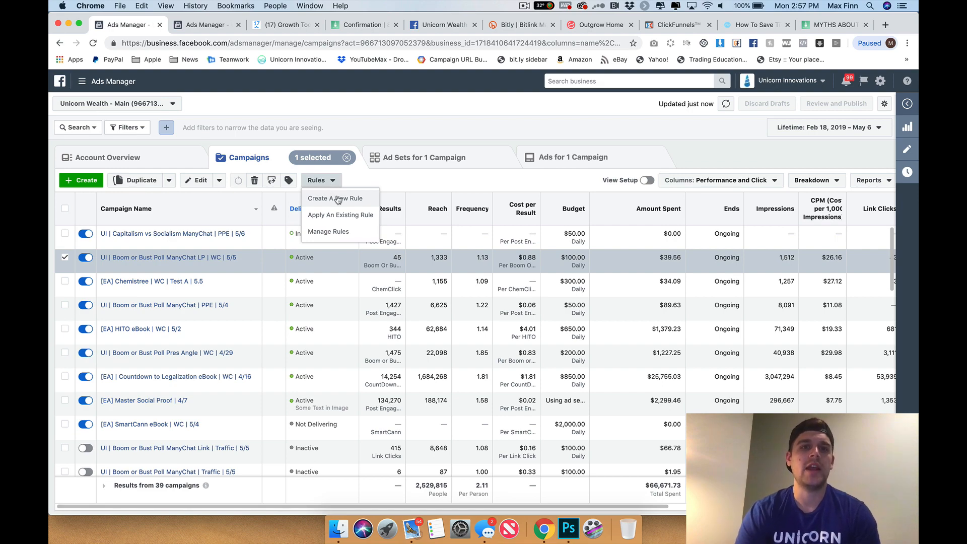
click(338, 200)
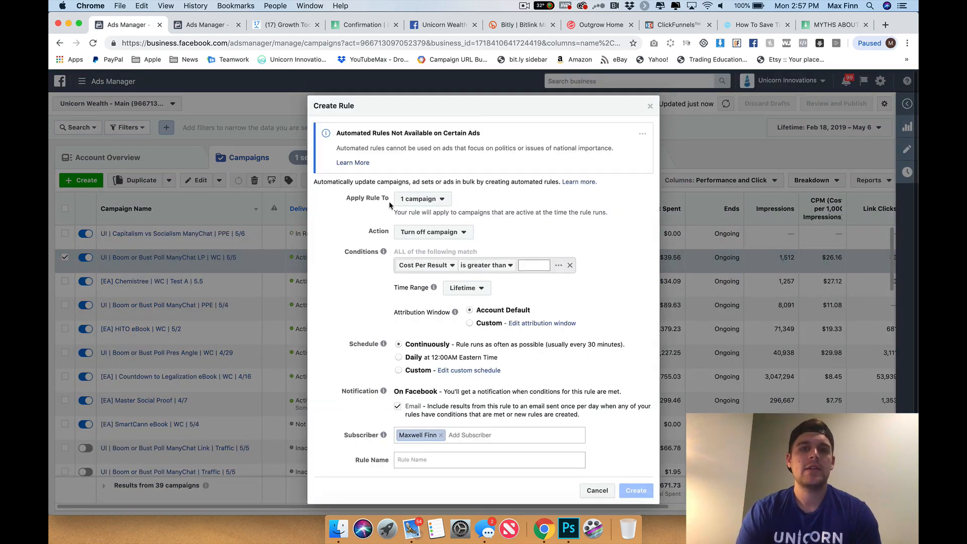
Apply the rule to active ad sets in 1 campaign, with Turn off ad set as its action.
click(422, 200)
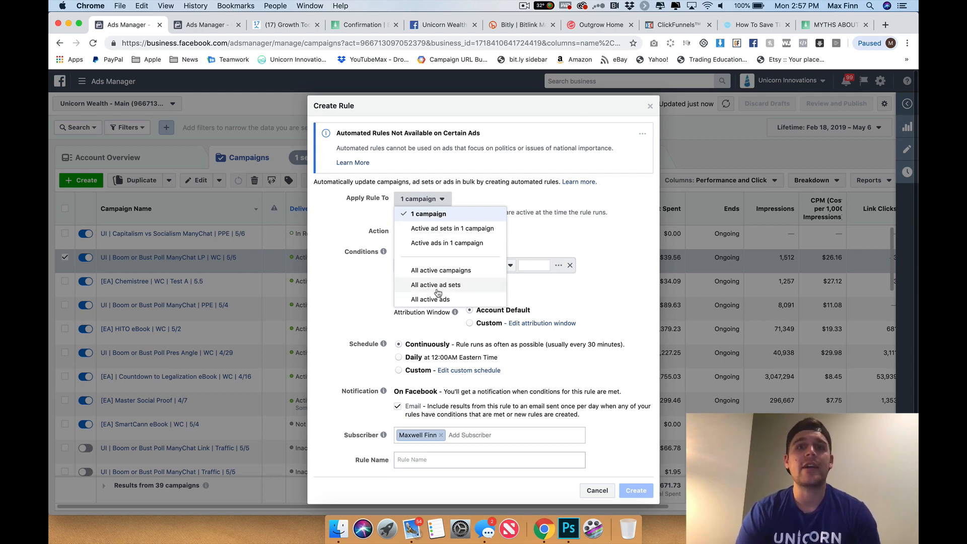
click(429, 231)
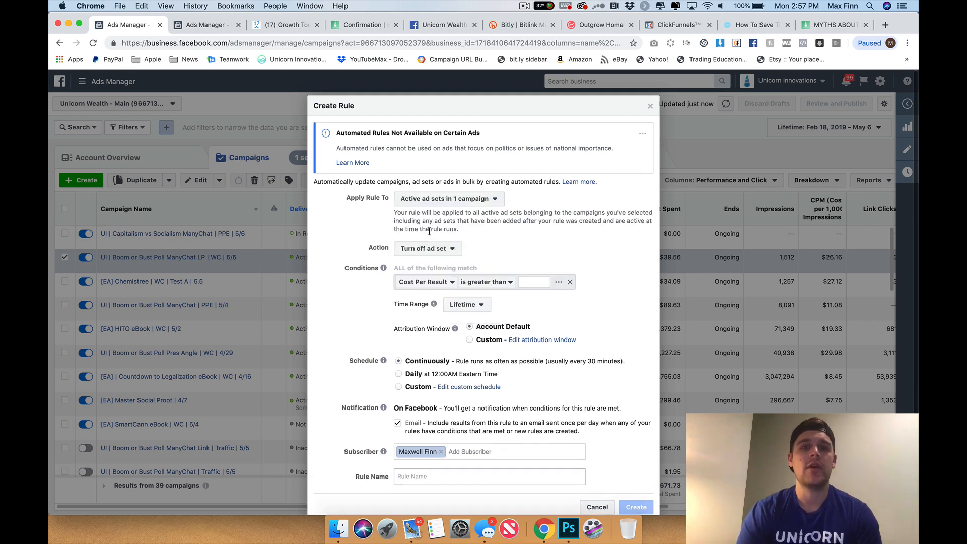
click(422, 254)
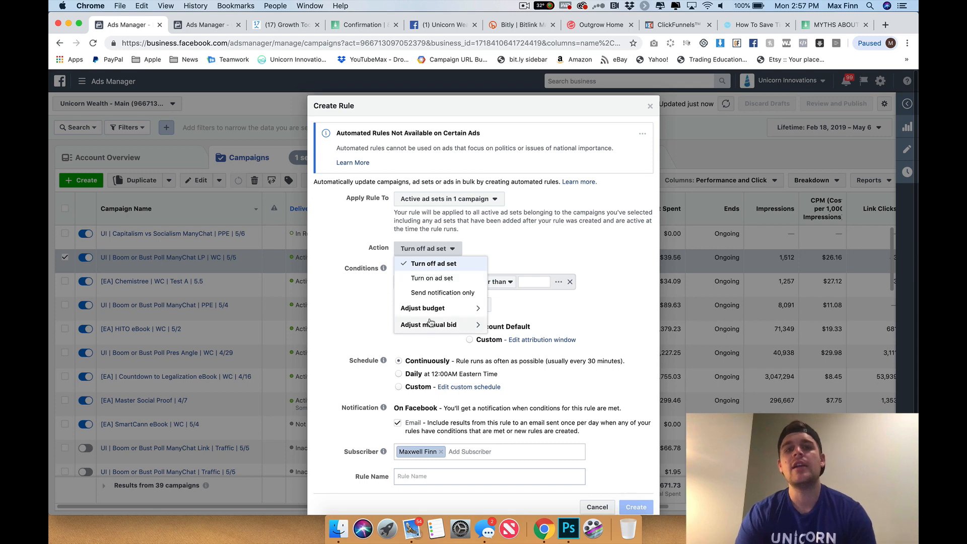
click(438, 265)
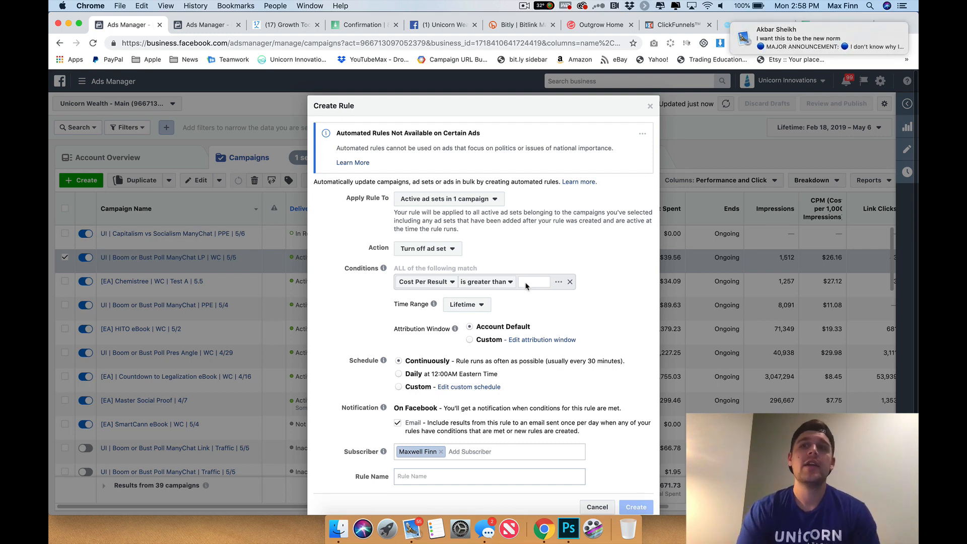
Turn on the Mac's Do Not Disturb mode and return to the rule being created.
click(902, 6)
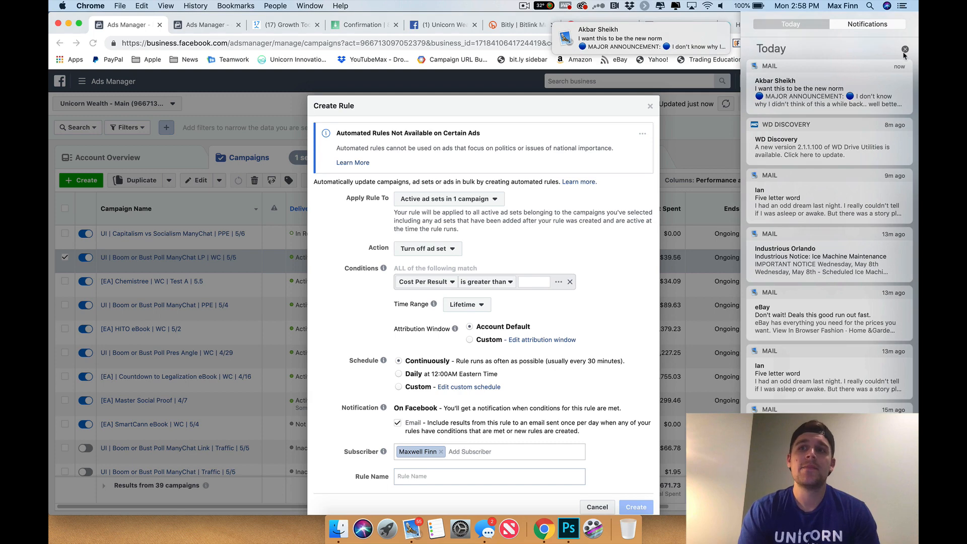
scroll(906, 55, up, 3)
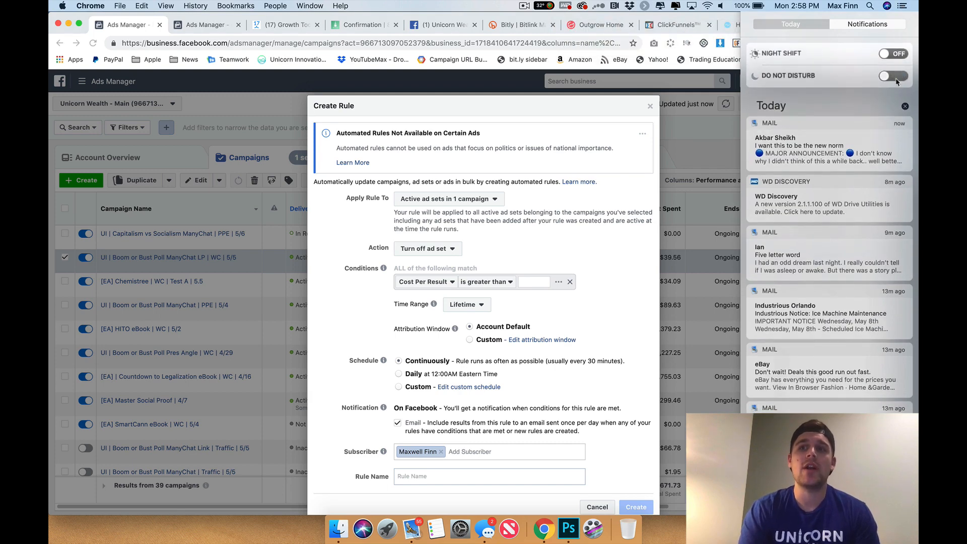
click(895, 77)
click(591, 263)
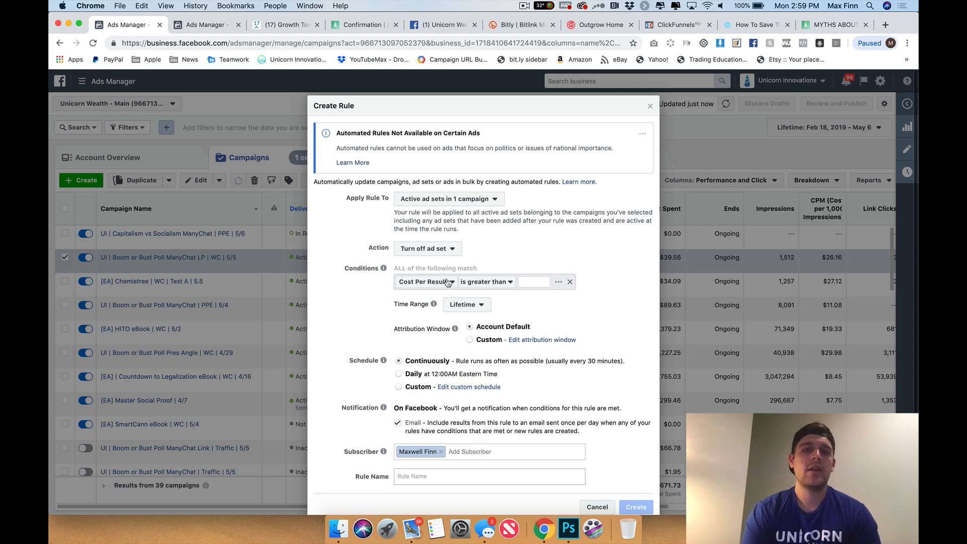
Add the condition Cost Per Result is greater than $1.50 and remove the automatically added Lifetime Impressions condition.
click(527, 280)
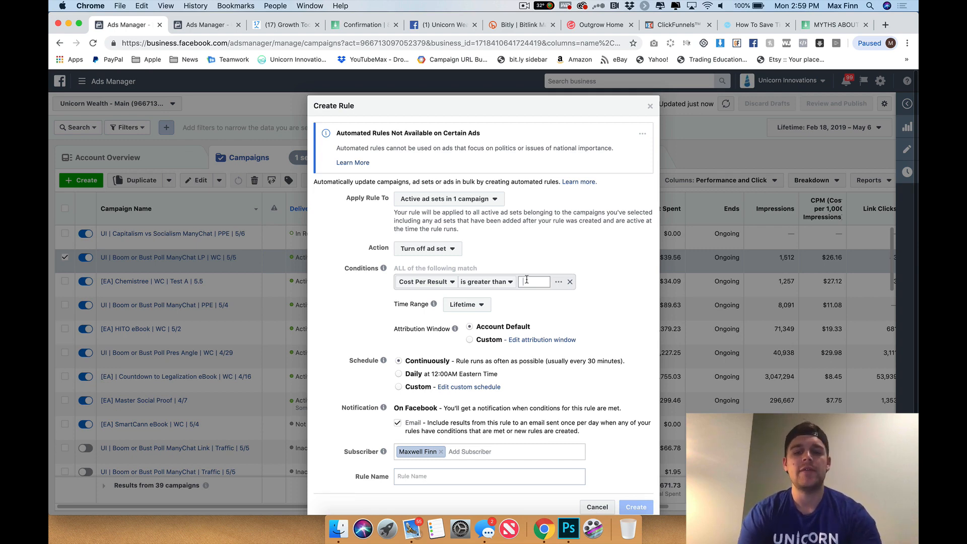
text(1.50)
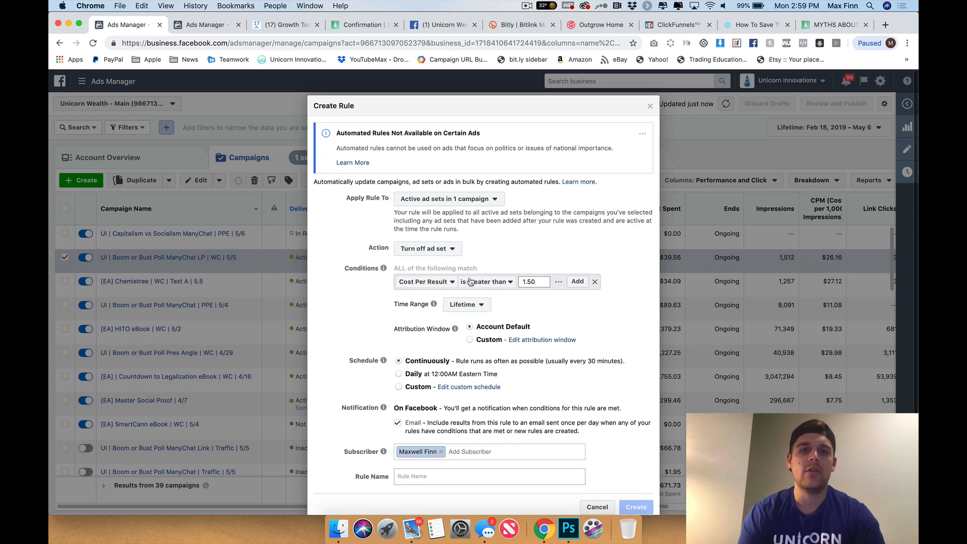
key(Return)
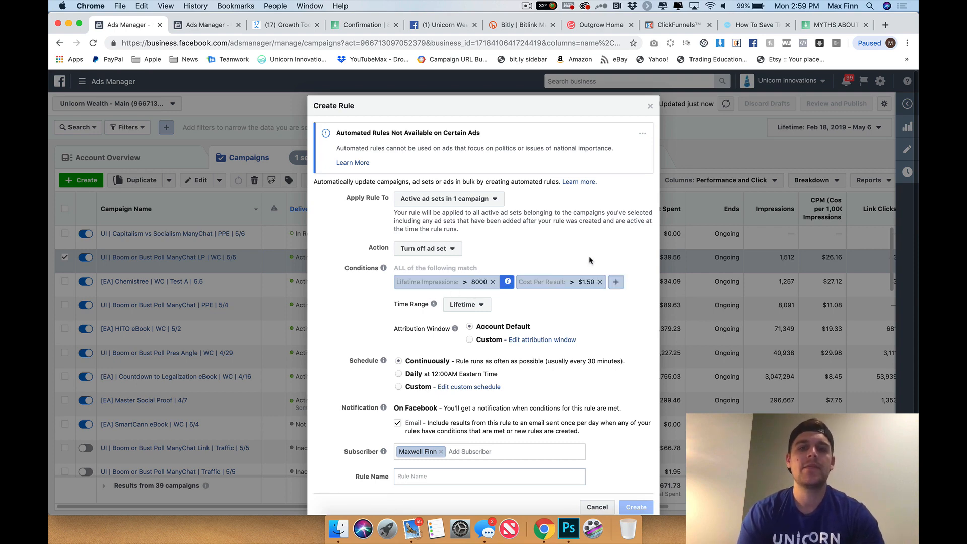
click(493, 282)
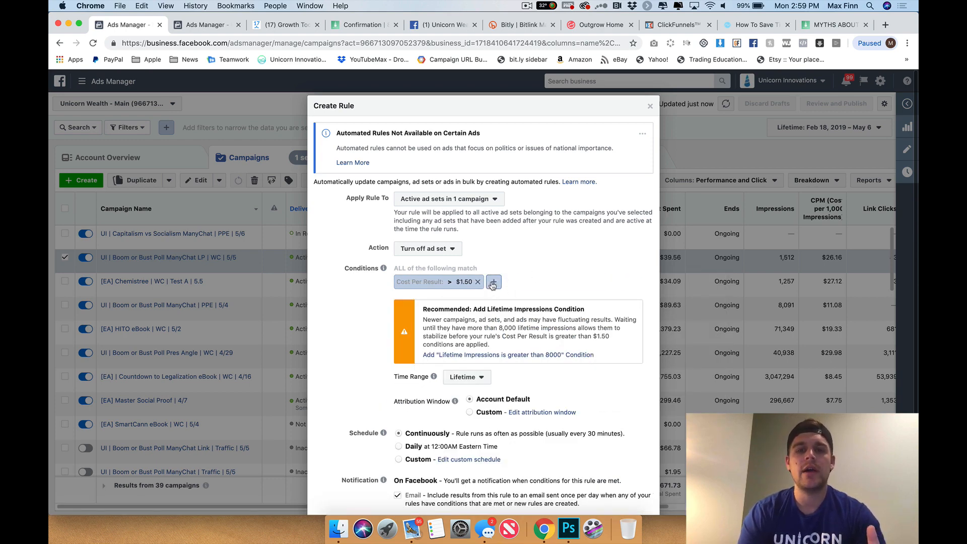
Add a second condition to the rule: Spent is greater than $15.00.
click(493, 283)
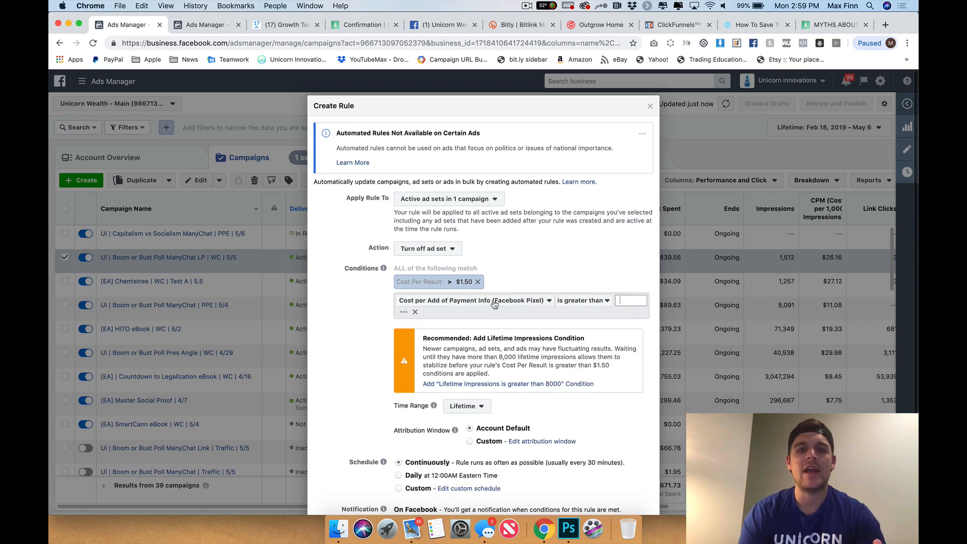
click(493, 301)
click(442, 347)
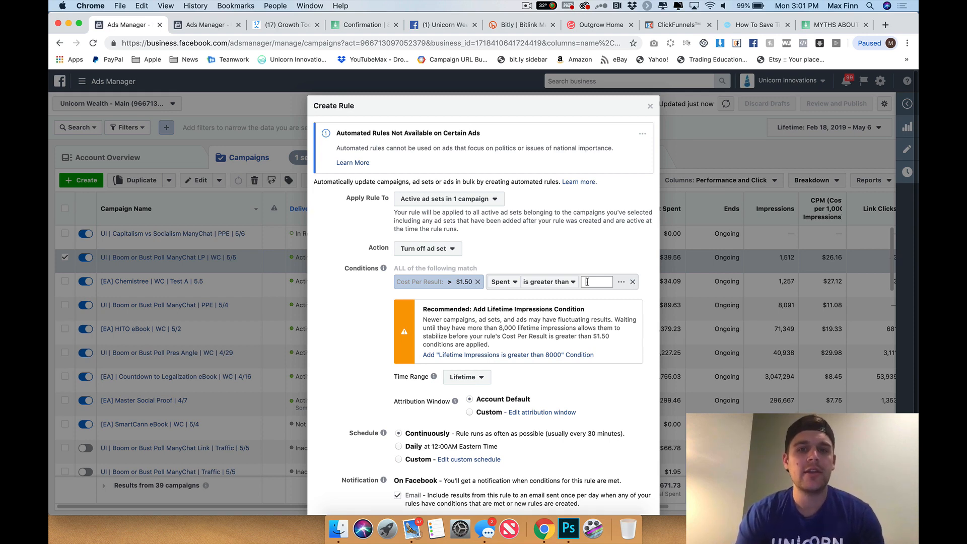
text(1)
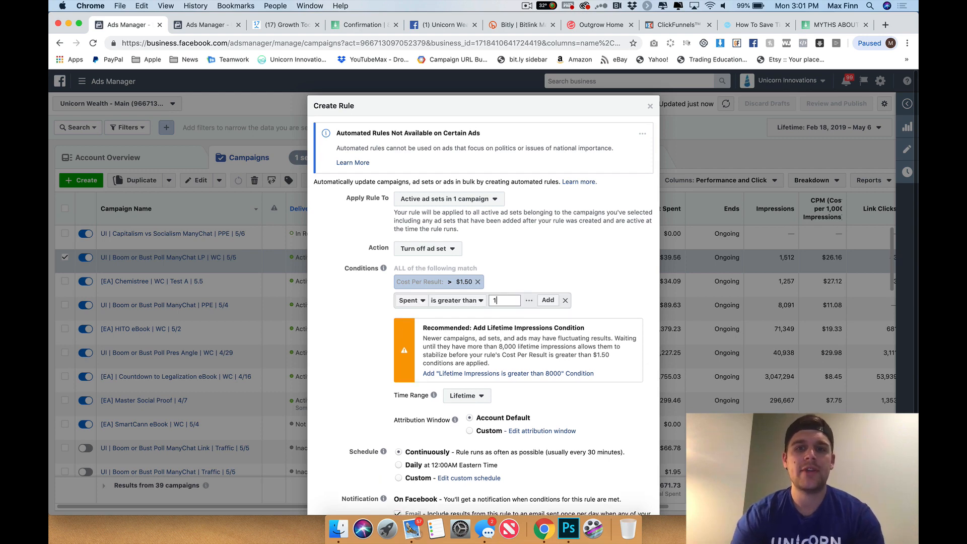
text(0.50)
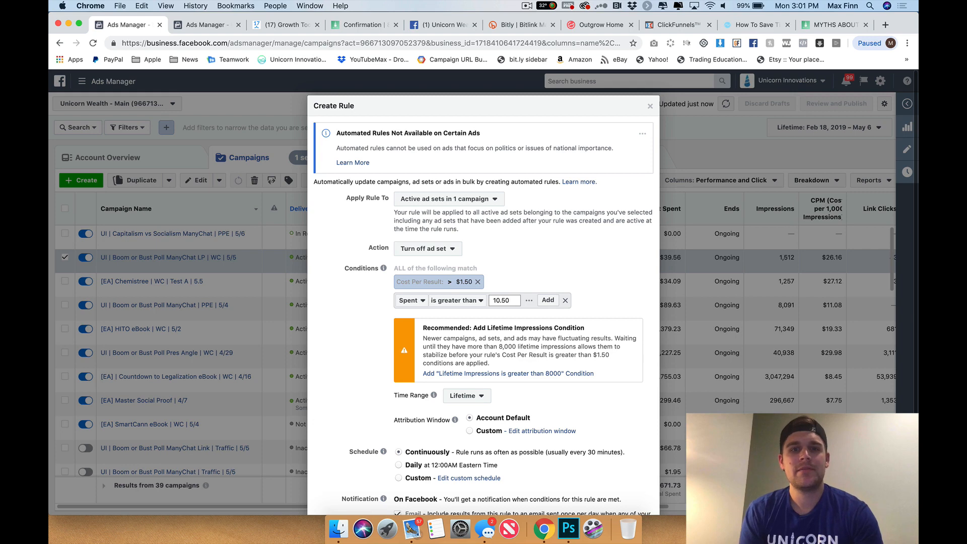
key(super+a)
text(15)
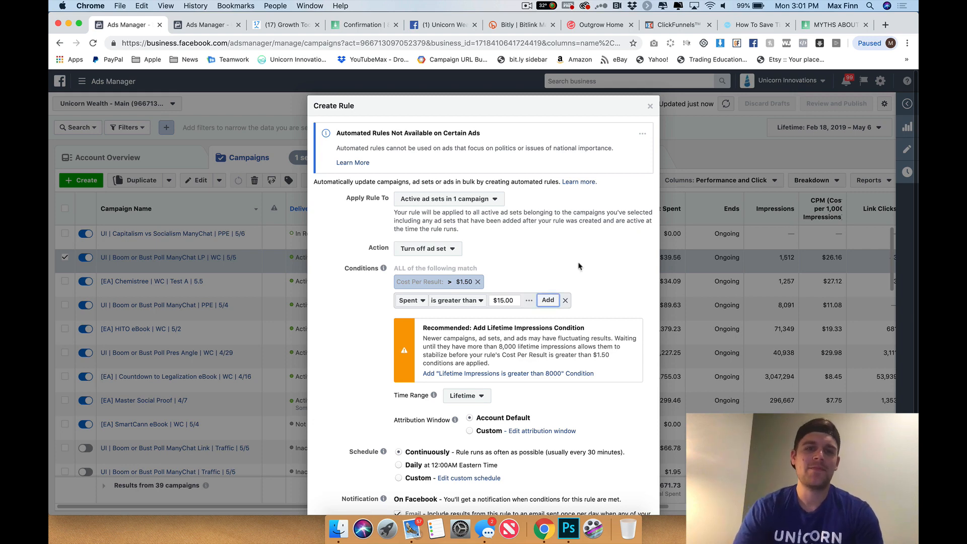
key(Return)
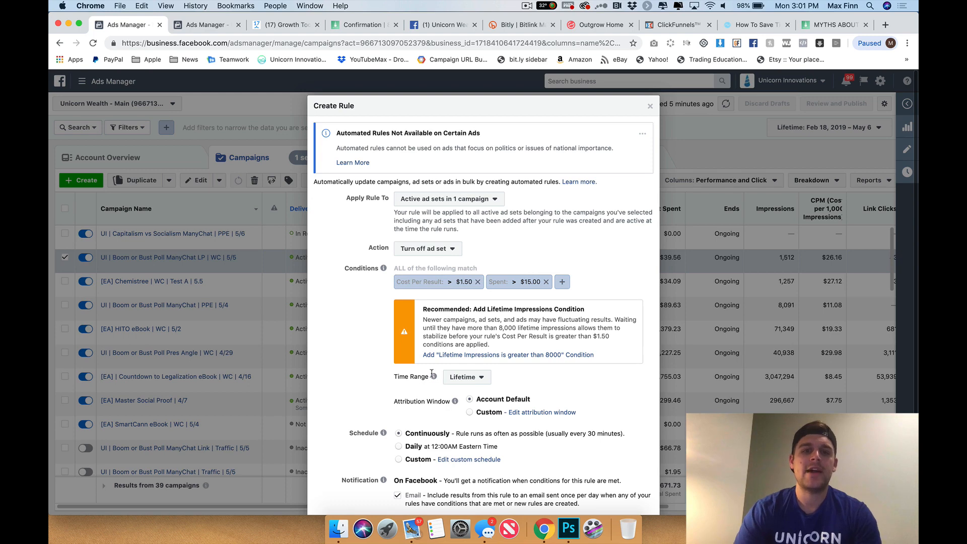
Set the rule's time range to Today and review its conditions and schedule options.
click(449, 382)
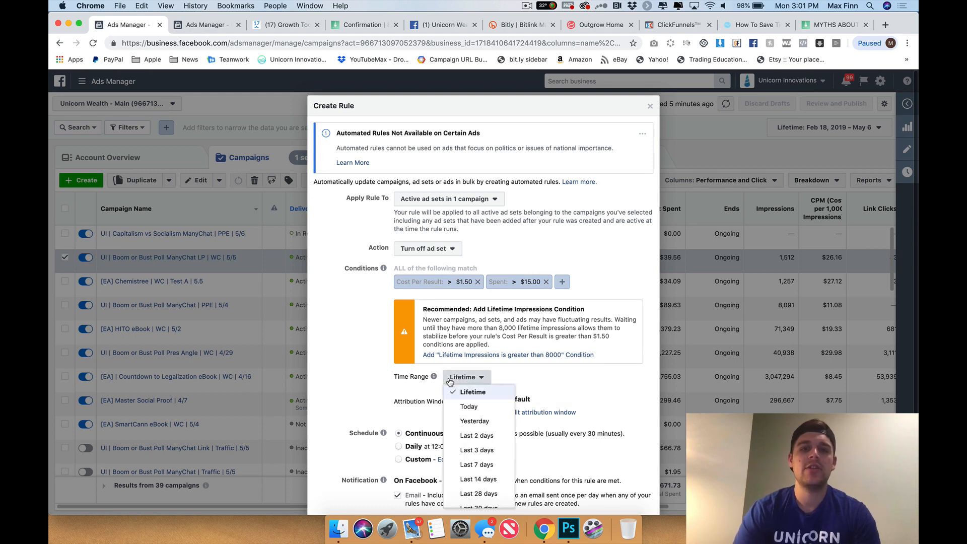
click(468, 406)
scroll(377, 407, down, 2)
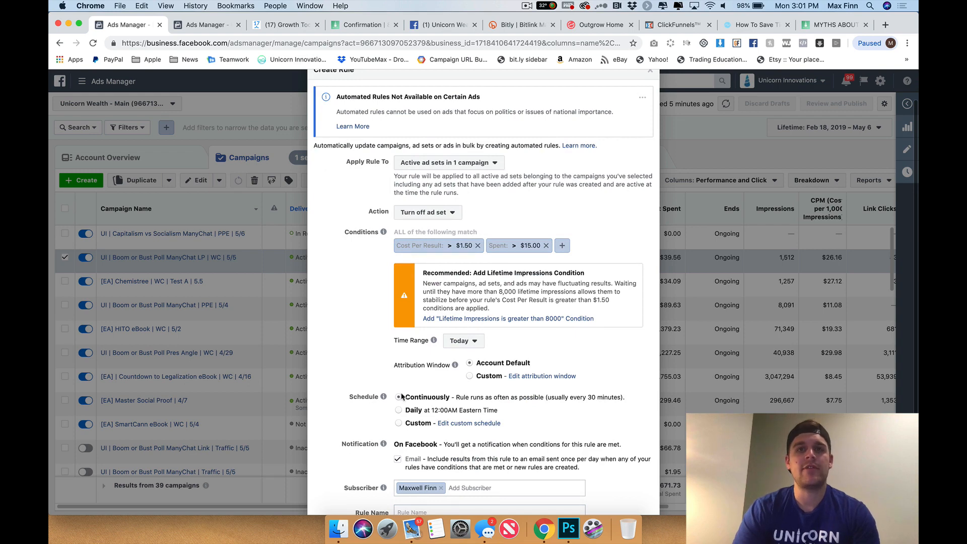
scroll(401, 397, up, 1)
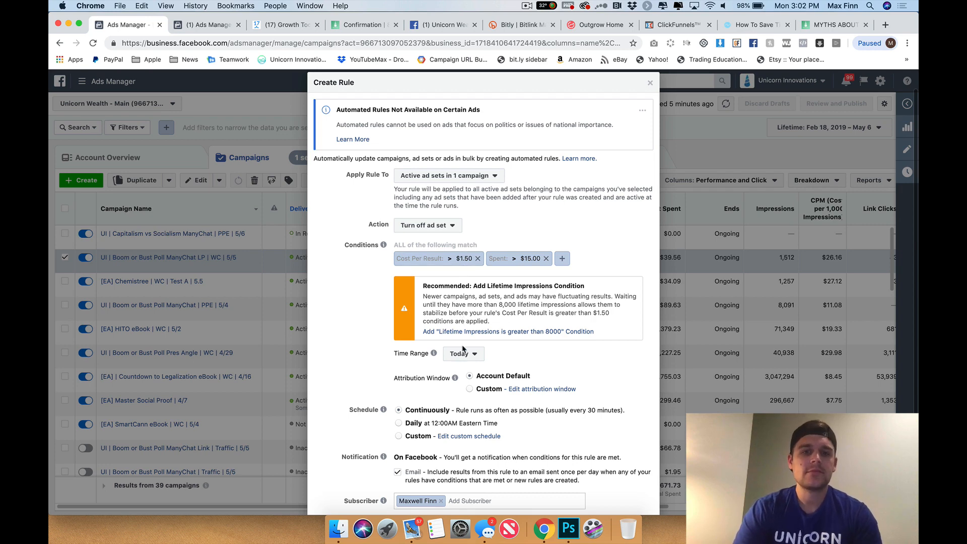
scroll(455, 286, up, 1)
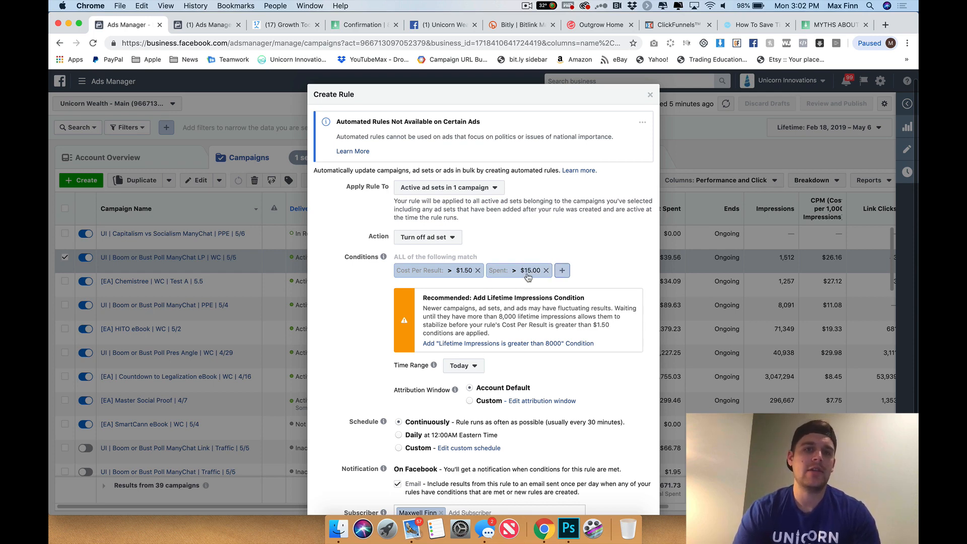
Turn off email notifications for the rule.
scroll(380, 320, down, 2)
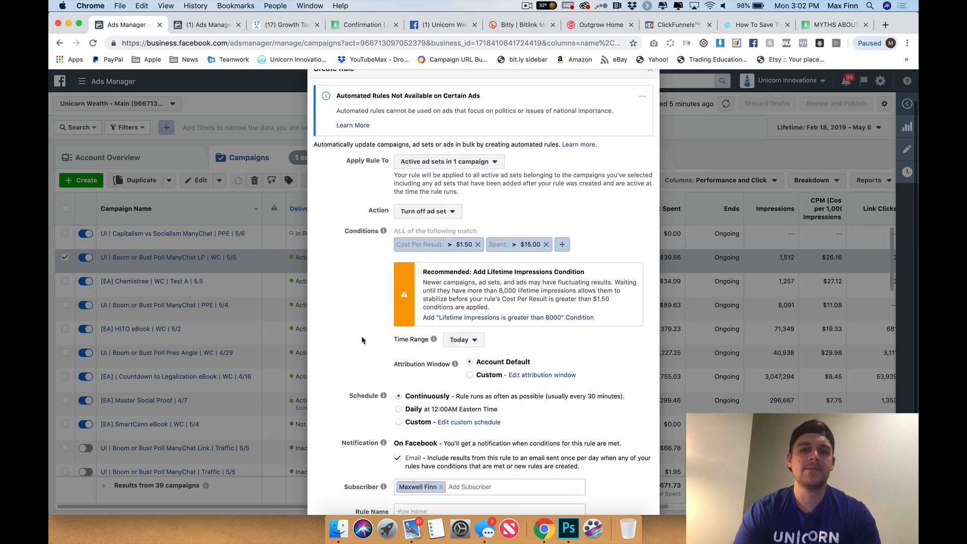
scroll(403, 388, down, 1)
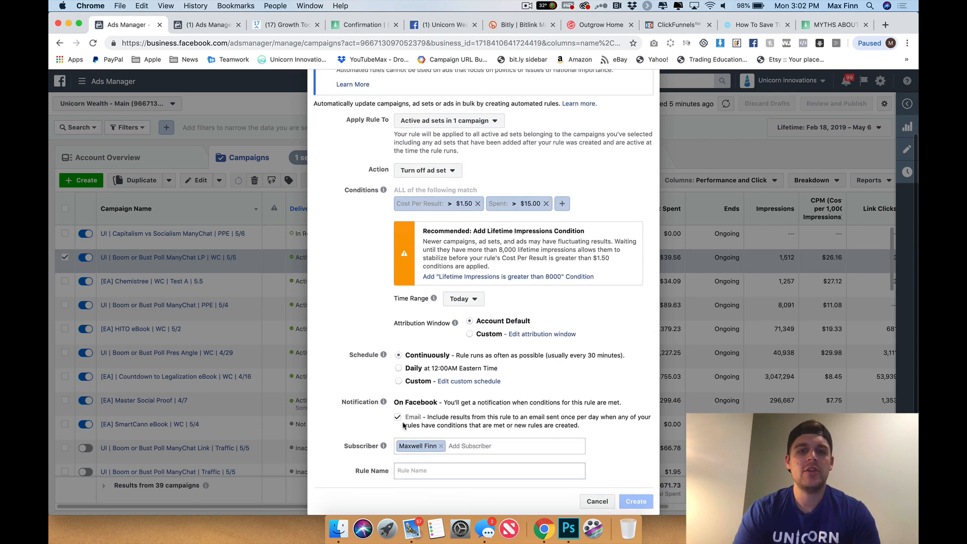
click(398, 418)
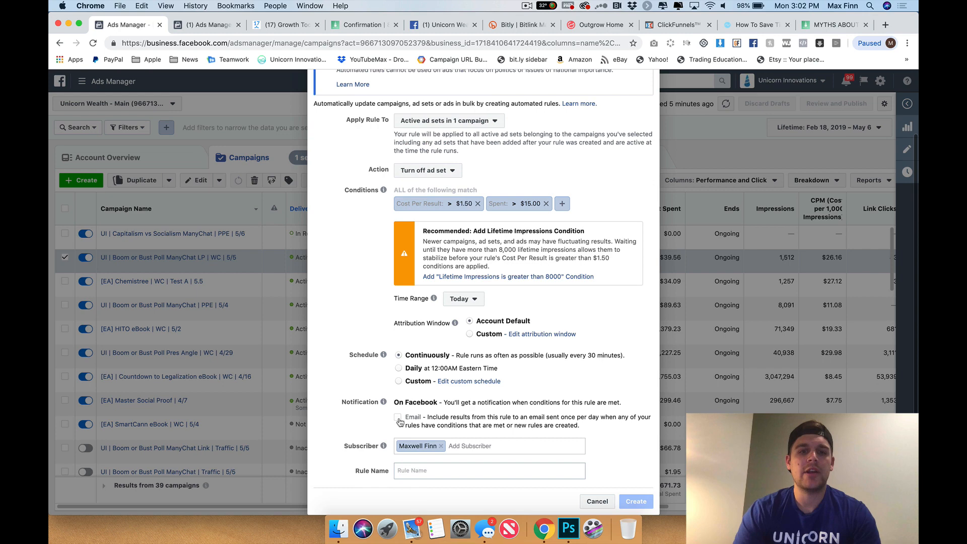
Name the rule "[Boom or Bust MC] Ad Set Stop Loss".
click(408, 470)
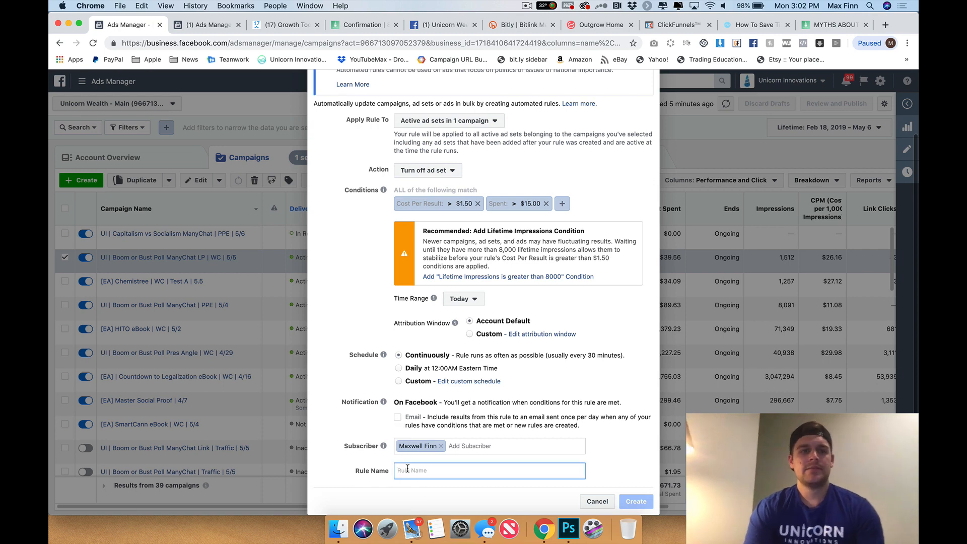
text(I)
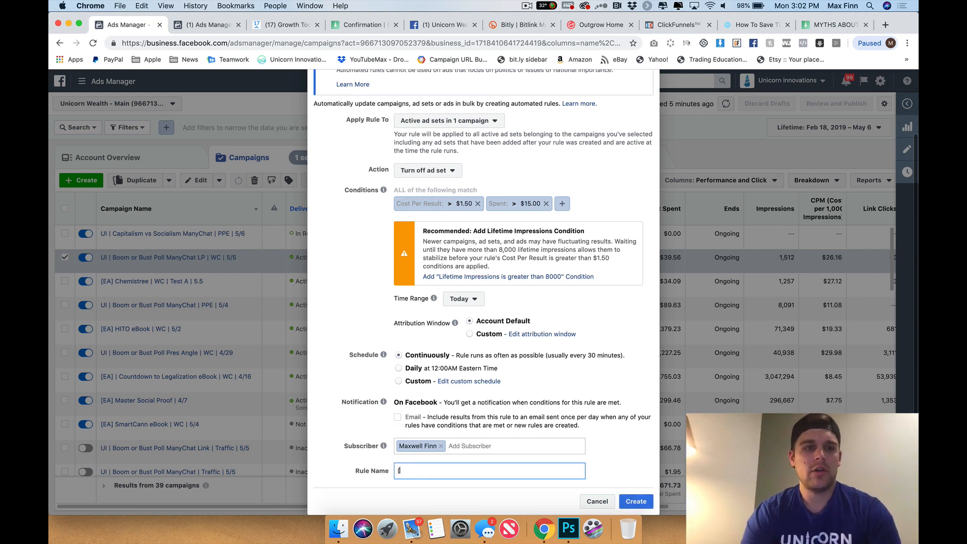
text(B)
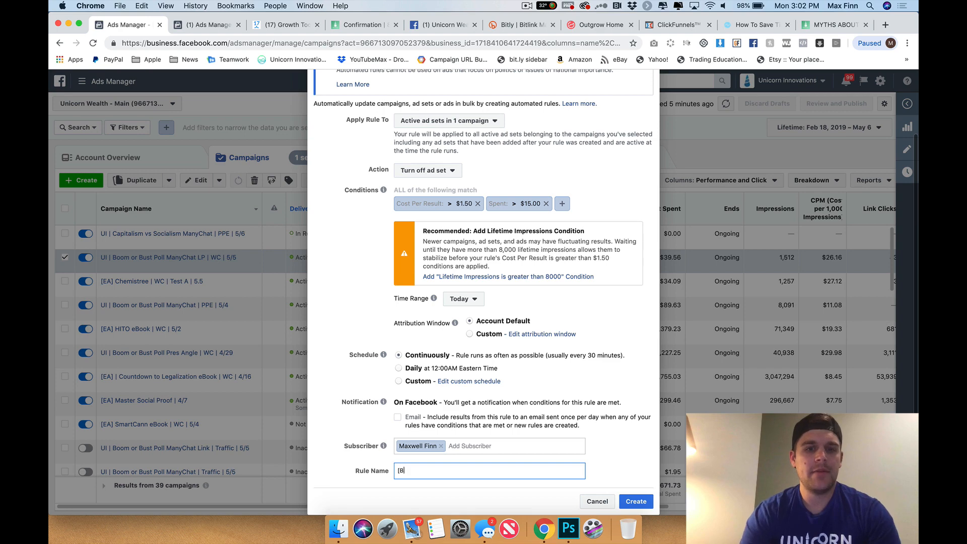
text(oom or Bust])
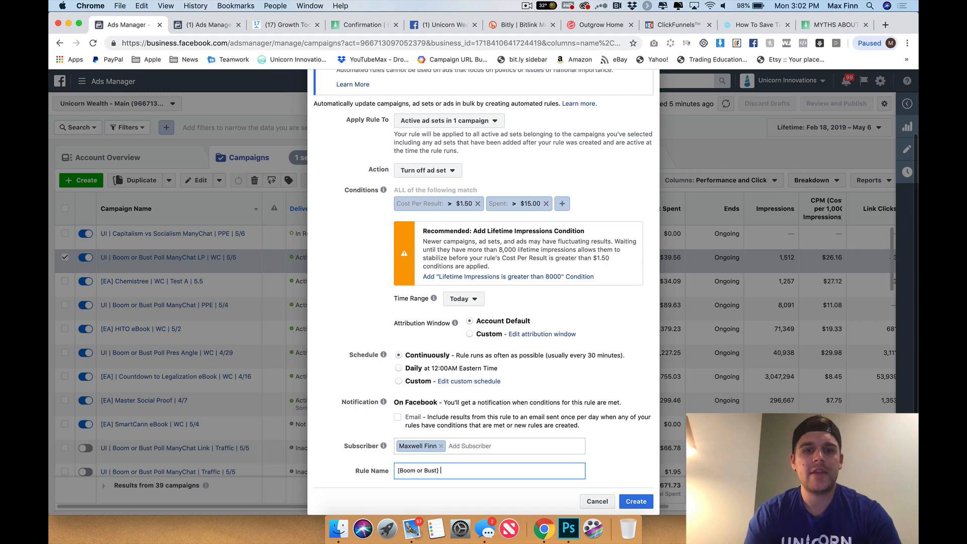
text(Ad Set S)
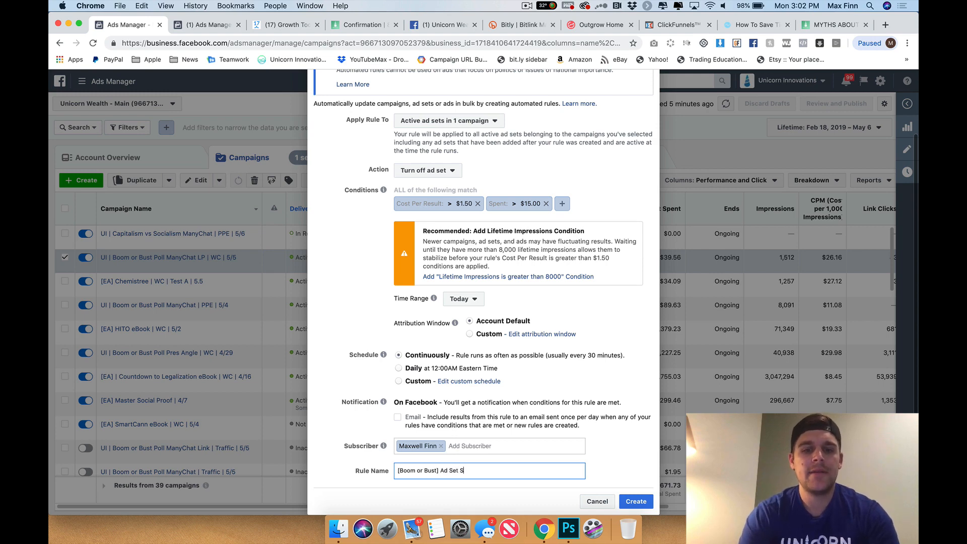
text(top Loss)
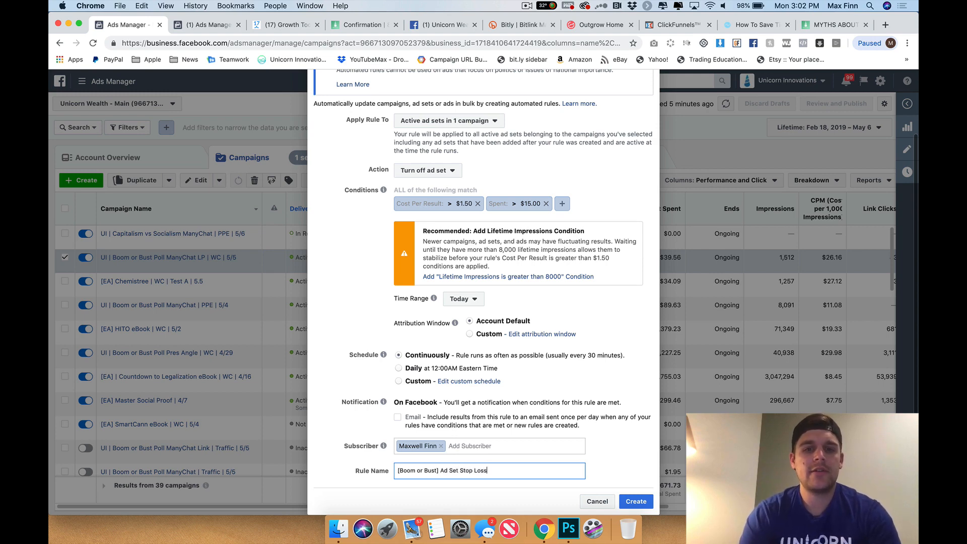
click(437, 471)
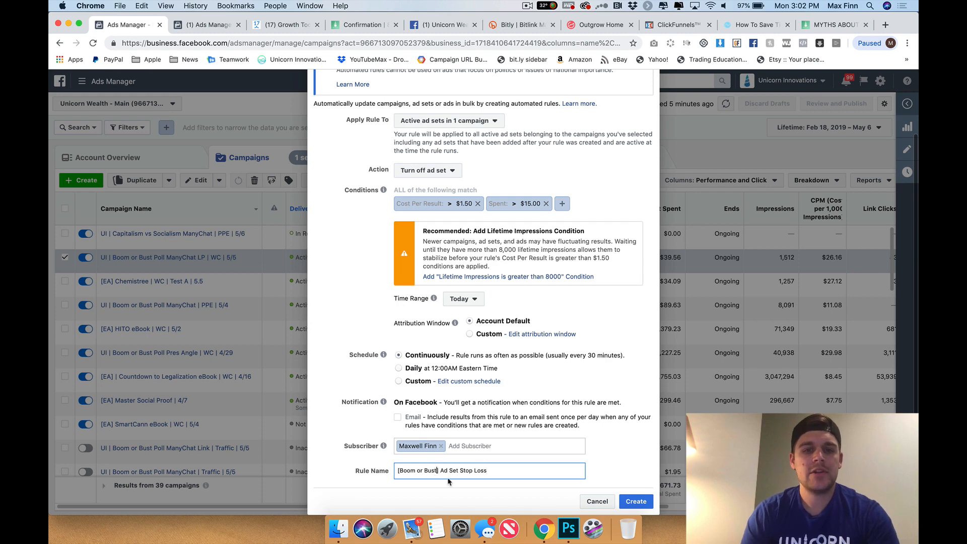
text(MC)
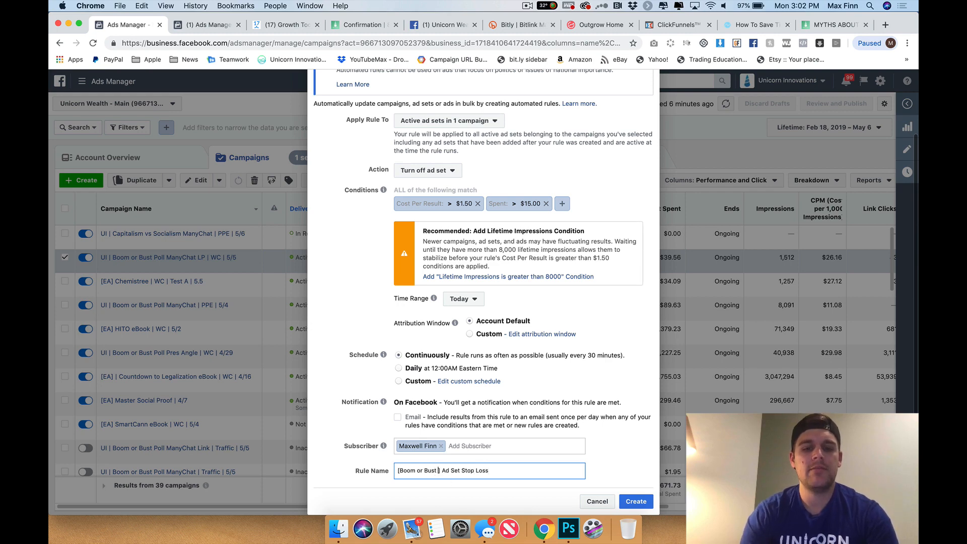
click(488, 472)
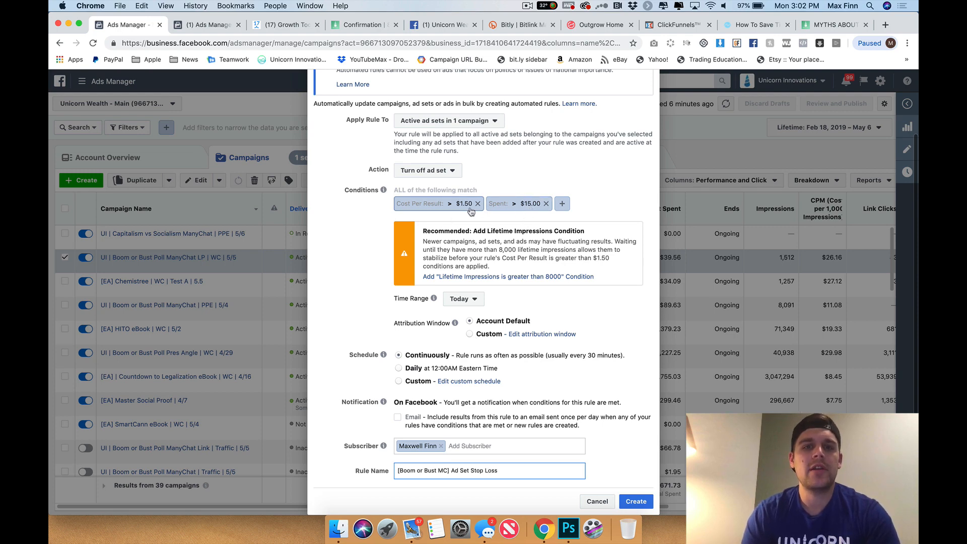
Create the stop-loss rule and dismiss the confirmation.
scroll(567, 278, down, 1)
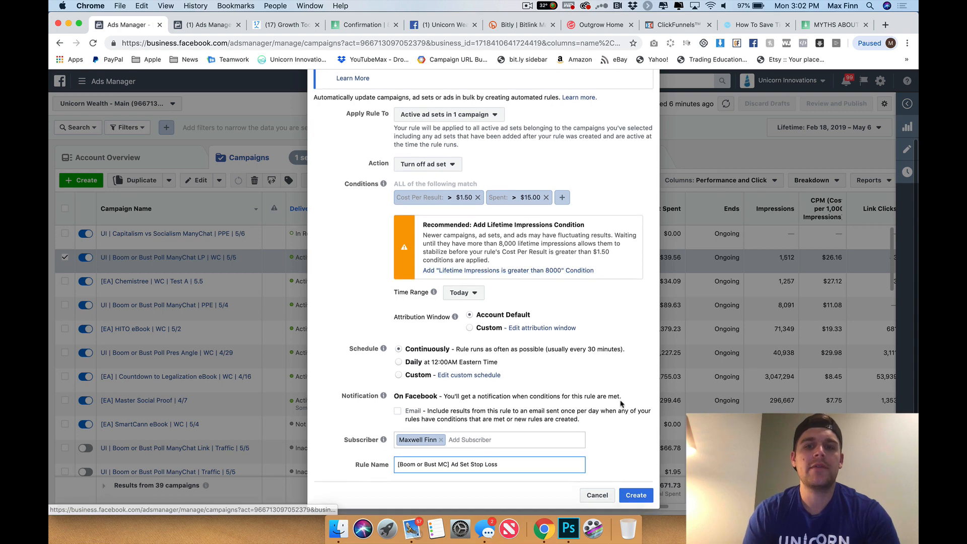
click(635, 495)
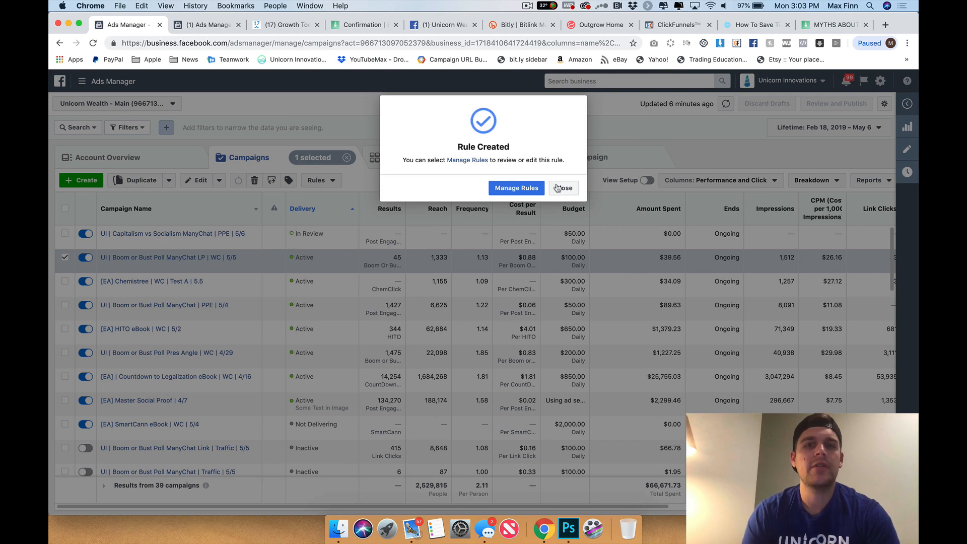
click(560, 188)
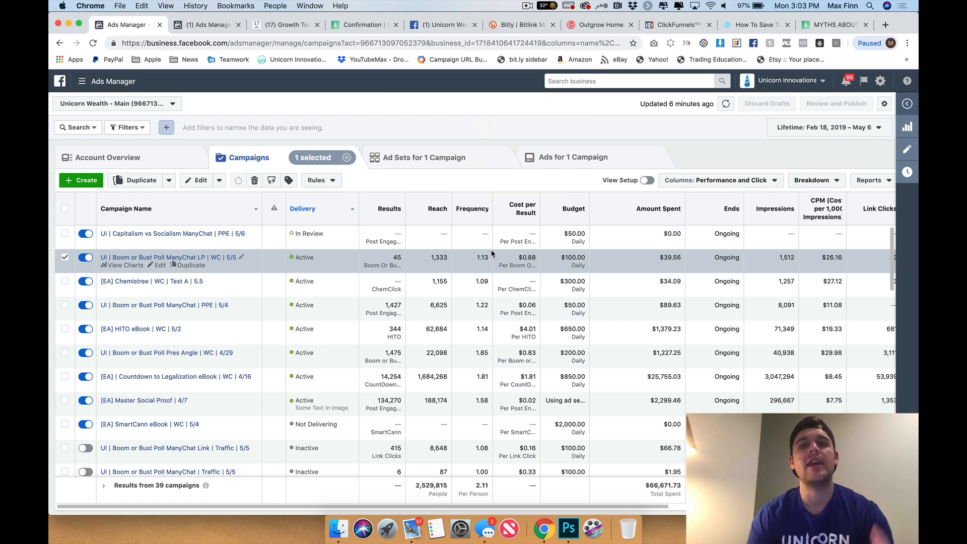
Start another new rule for the selected Boom or Bust Poll ManyChat LP campaign, applied to active ad sets in 1 campaign.
click(334, 182)
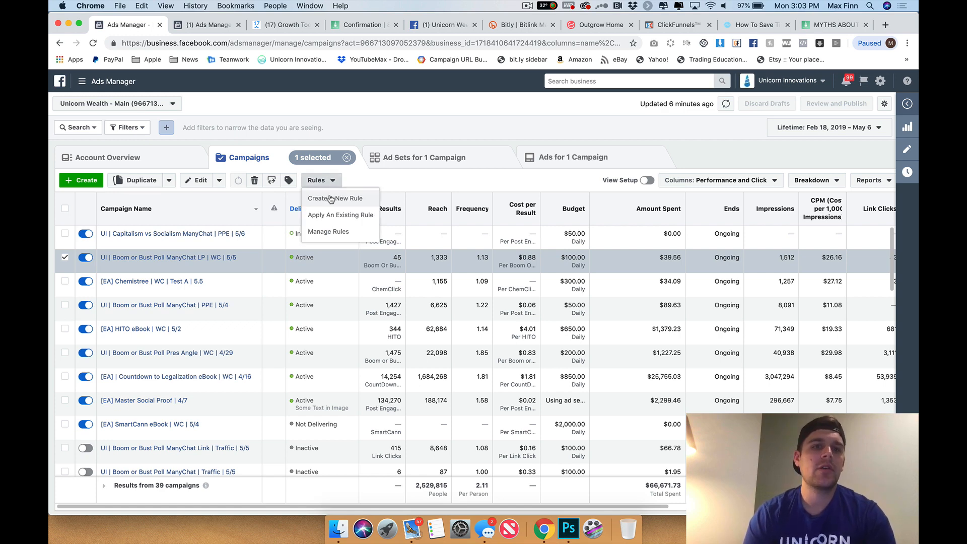
click(331, 198)
click(426, 201)
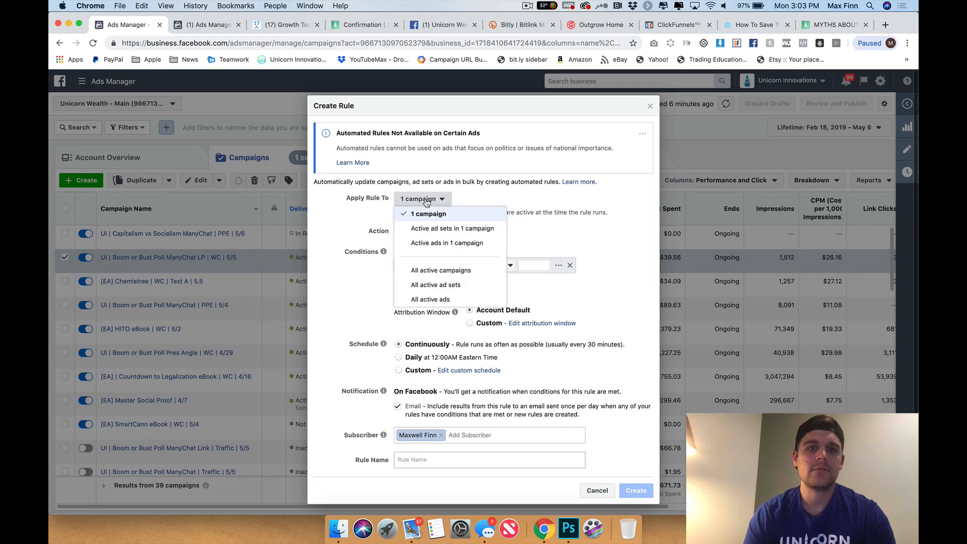
click(433, 227)
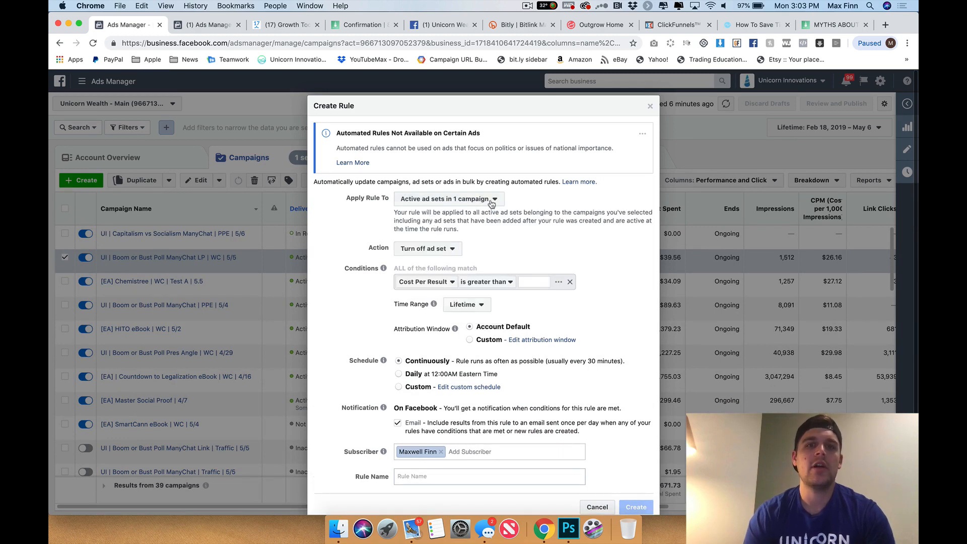
Add the condition Cost Per Result is greater than $1.50 and set the rule's time range to Today.
click(526, 280)
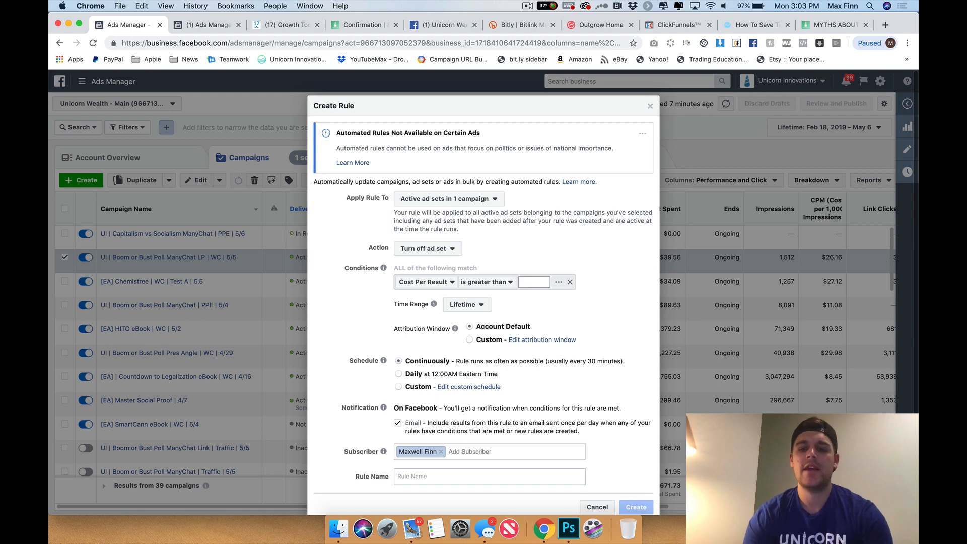
text(1.50)
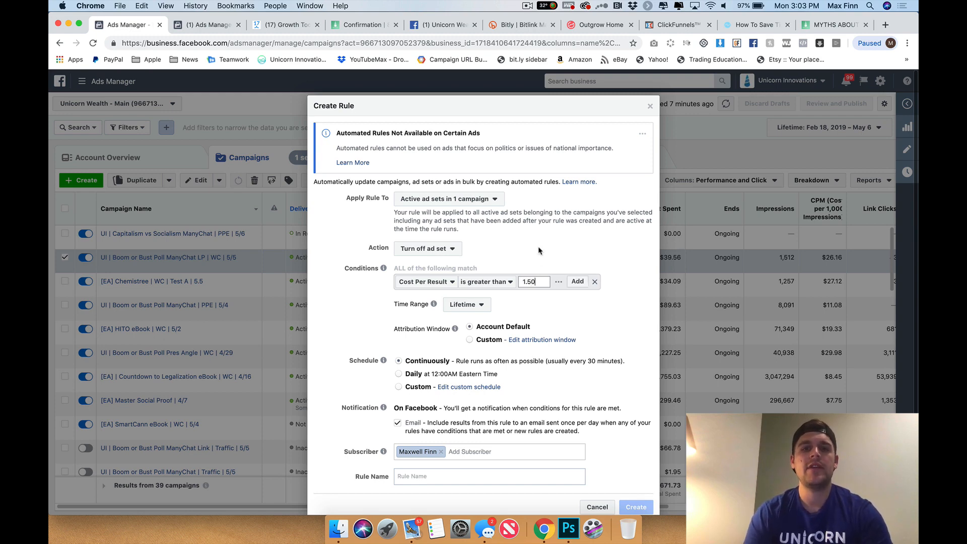
key(Return)
click(493, 281)
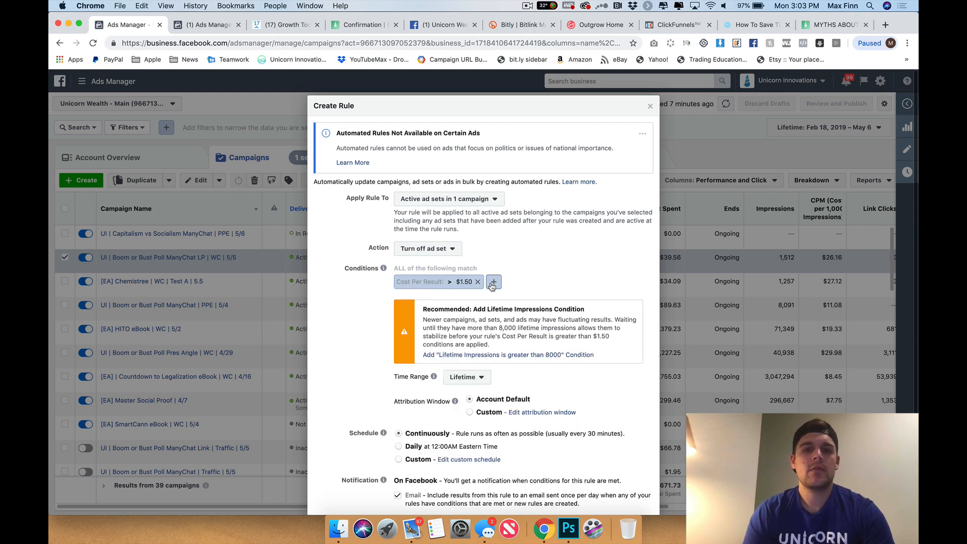
click(462, 377)
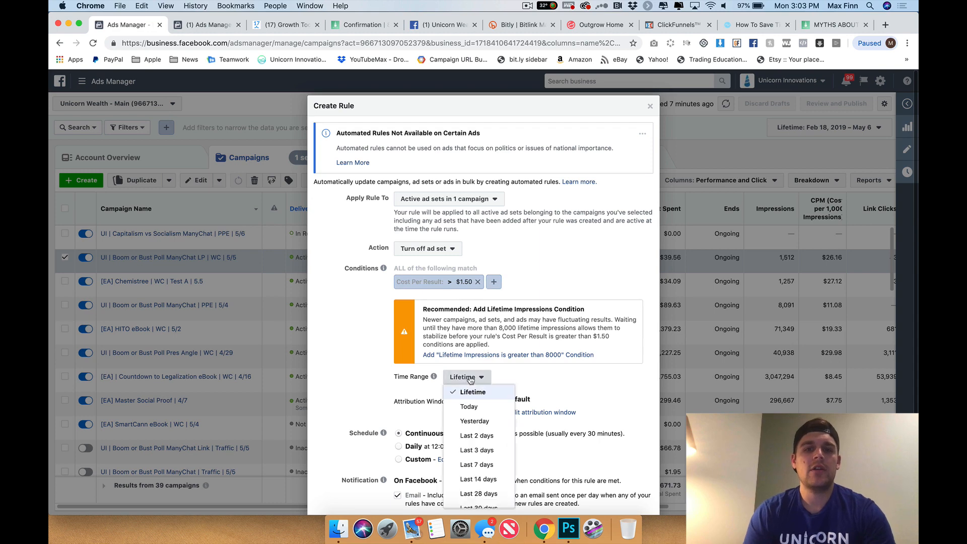
click(464, 406)
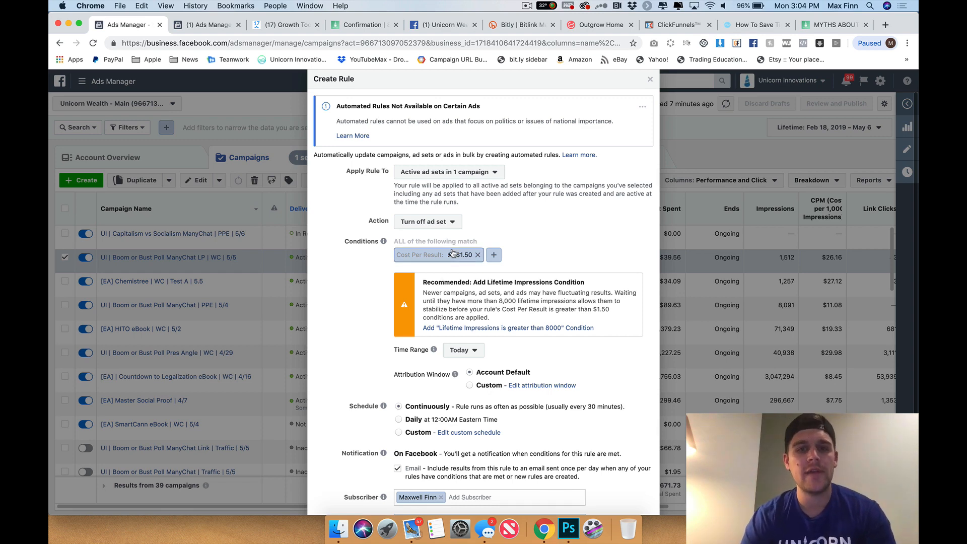
Switch the rule to a custom schedule and enable all seven days from Sunday to Saturday.
scroll(425, 303, down, 1)
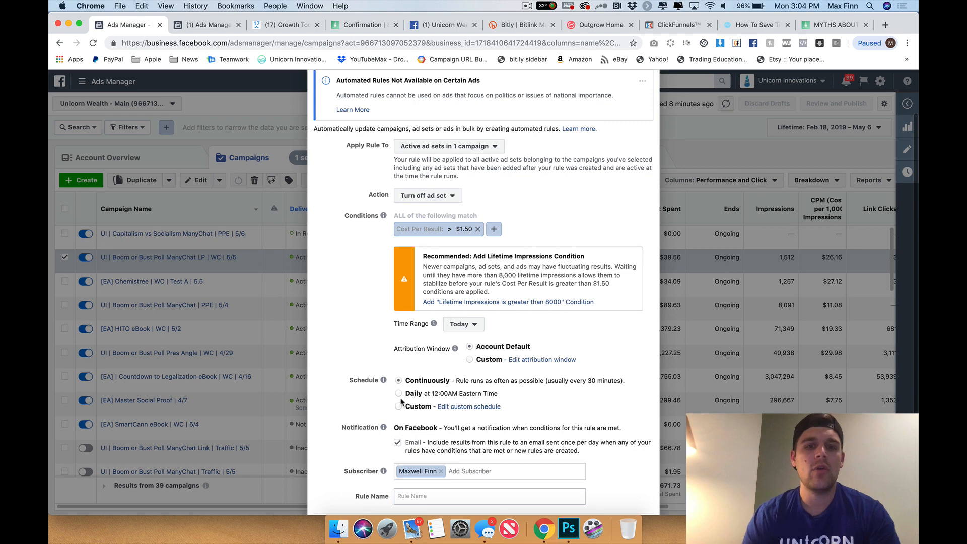
scroll(401, 393, down, 1)
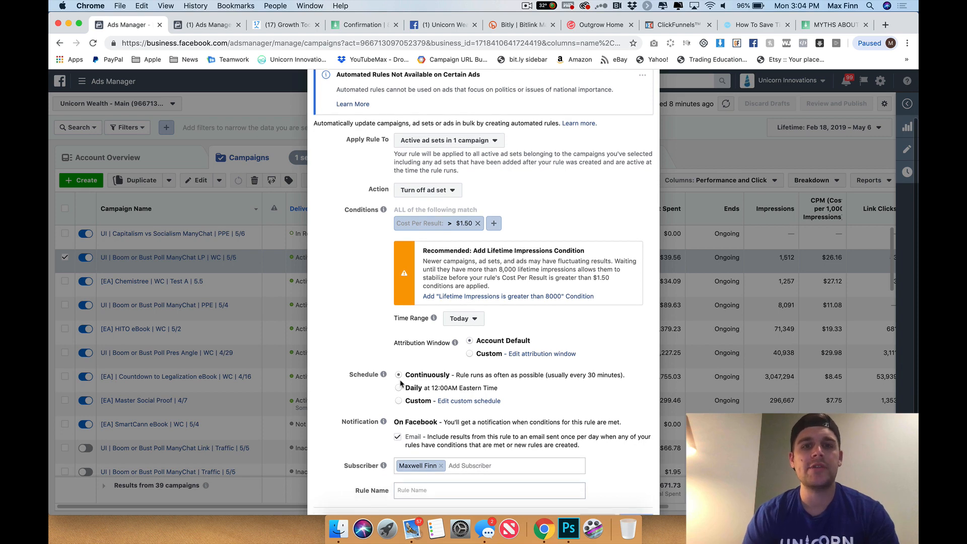
click(399, 401)
click(526, 342)
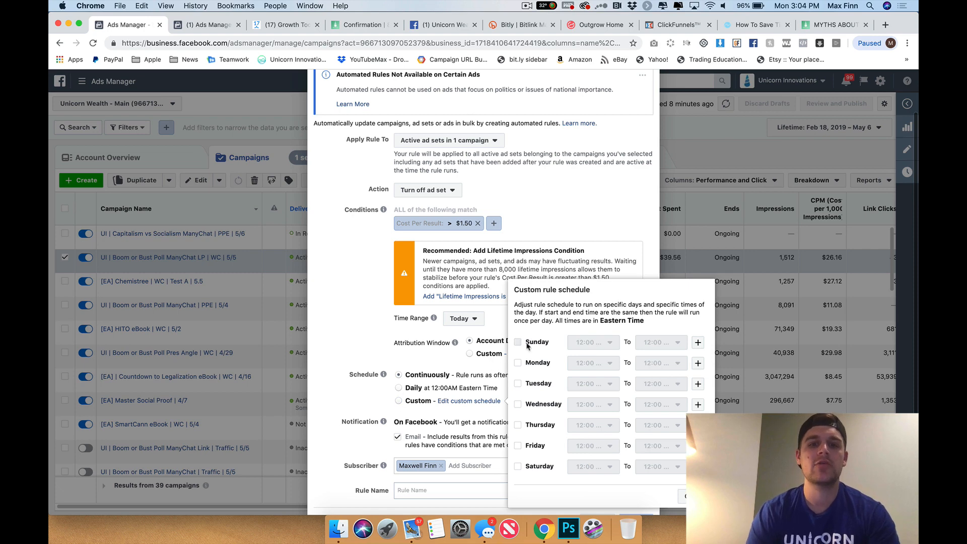
click(522, 364)
click(519, 384)
click(519, 405)
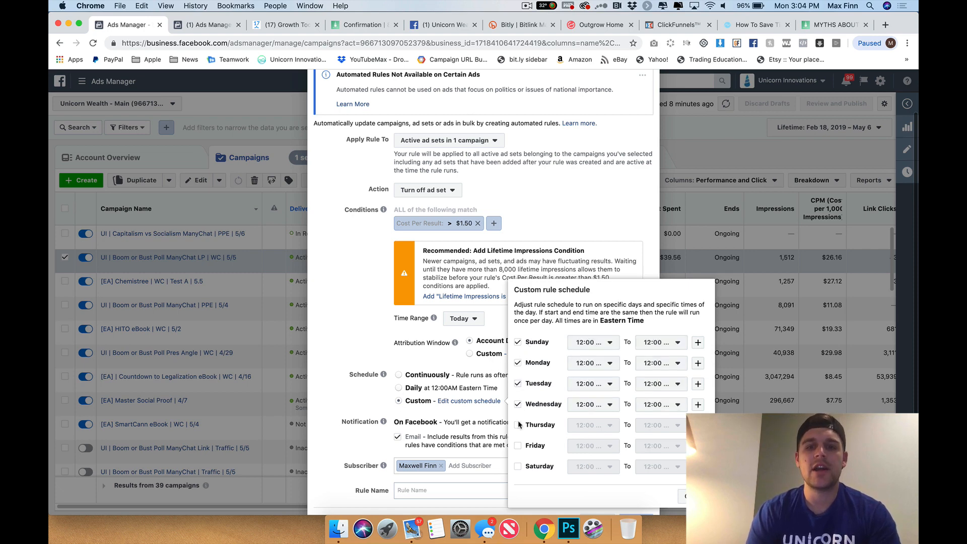
click(519, 426)
click(519, 445)
click(518, 466)
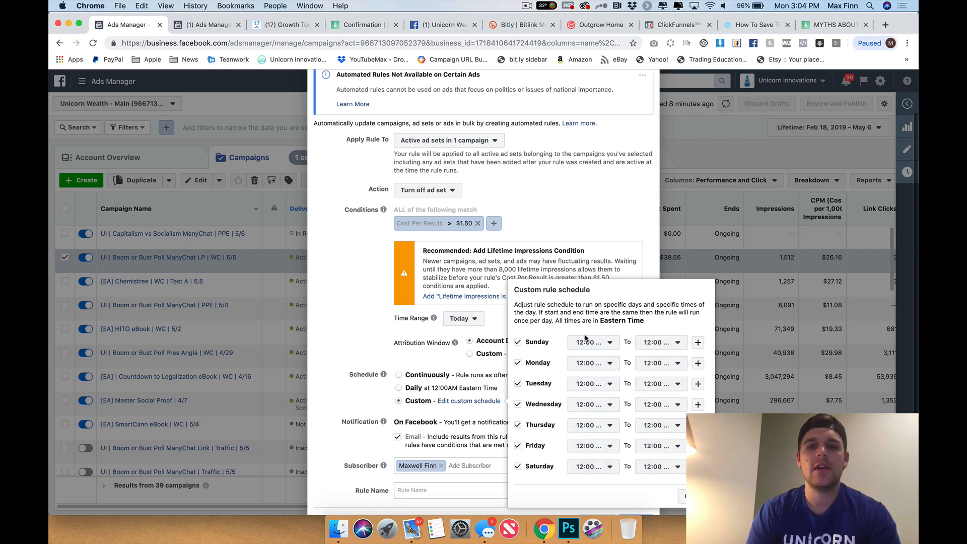
Set the Sunday and Monday run times in the custom schedule to 12:00 PM.
click(588, 343)
scroll(602, 398, down, 5)
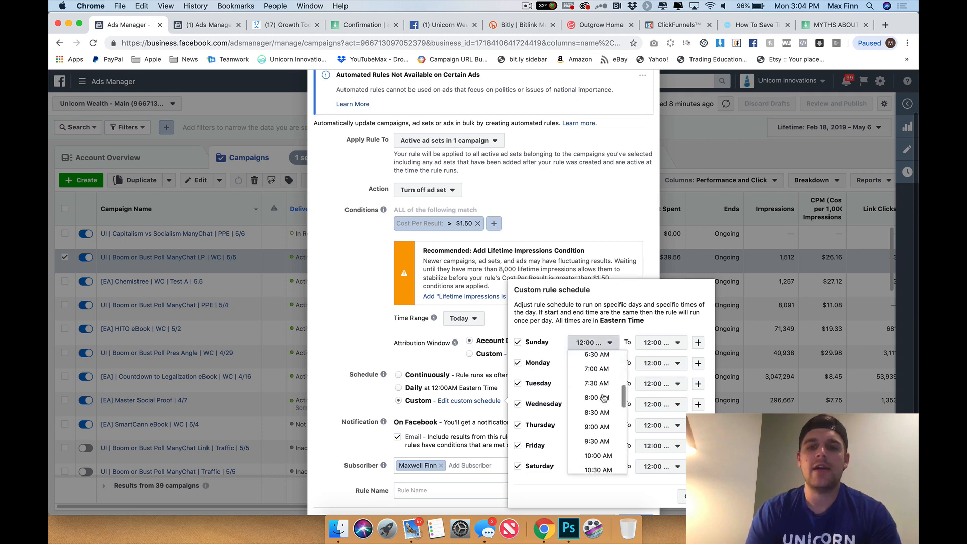
scroll(603, 398, down, 2)
click(602, 436)
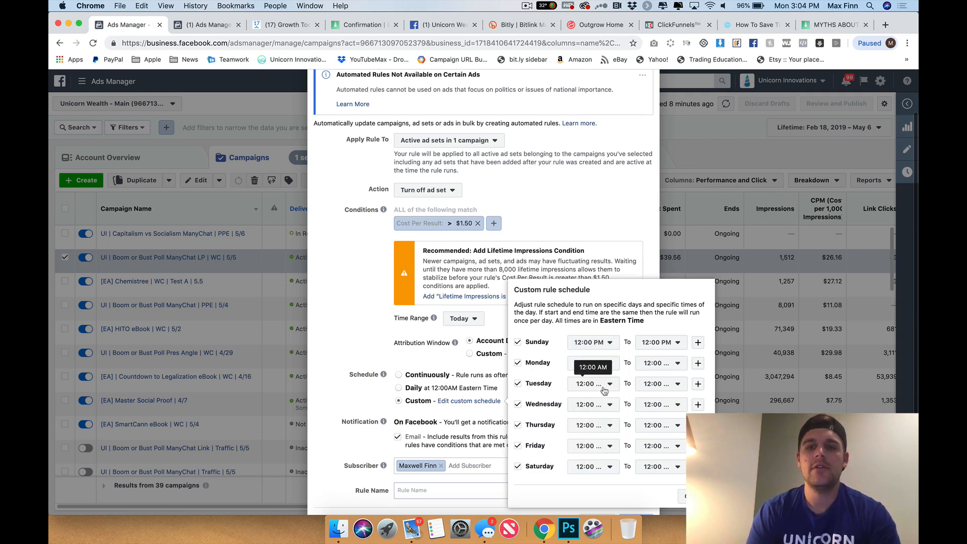
click(660, 345)
click(662, 348)
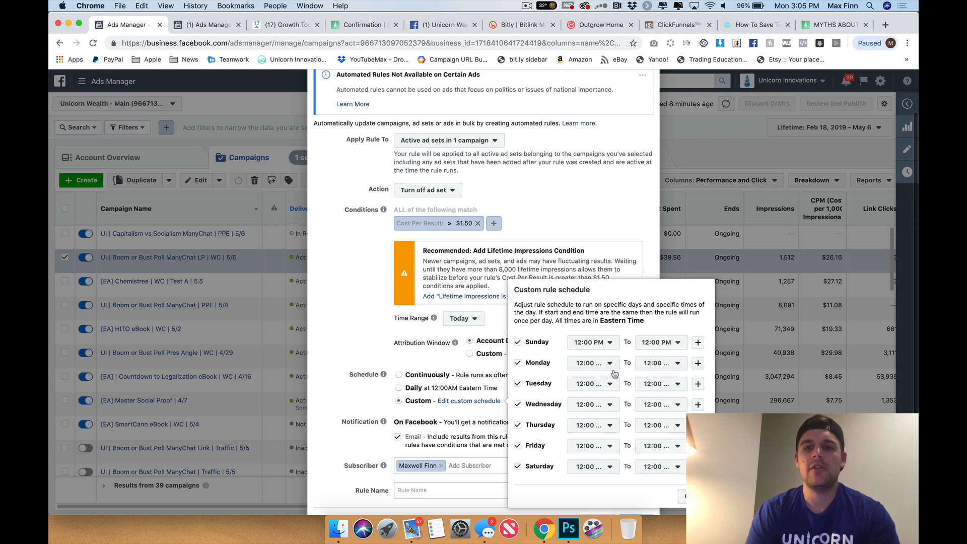
click(593, 363)
scroll(604, 416, down, 5)
scroll(602, 439, down, 5)
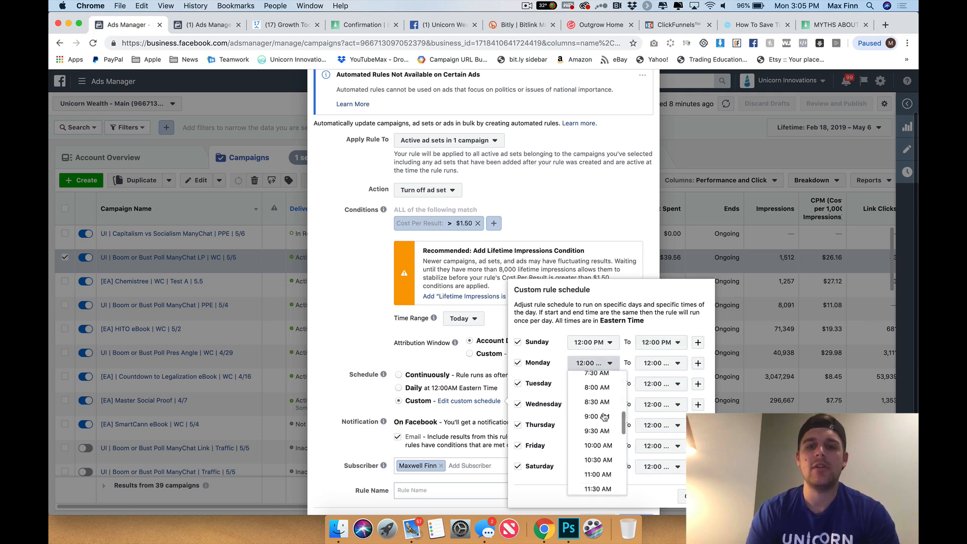
click(601, 469)
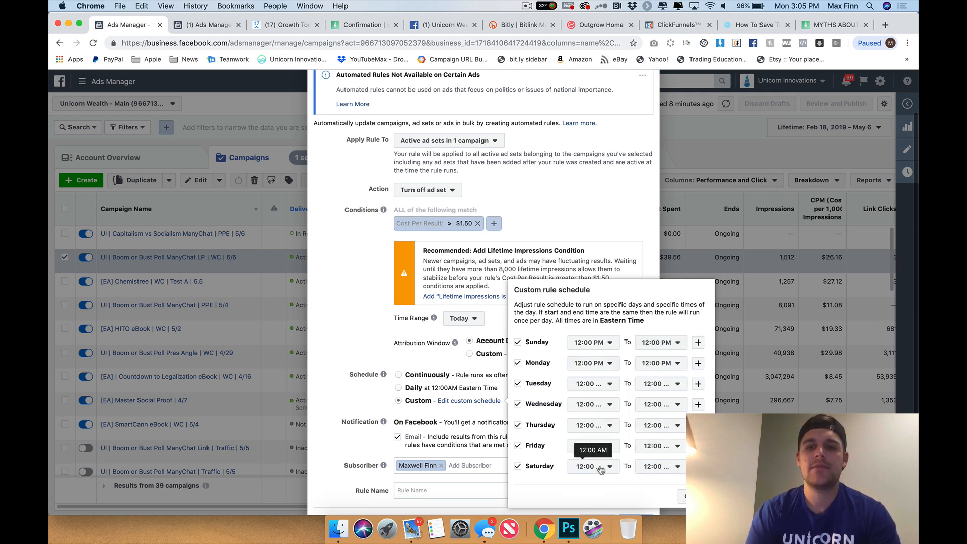
Set the Tuesday and Wednesday run times in the custom schedule to 12:00 PM.
click(594, 383)
scroll(599, 326, down, 5)
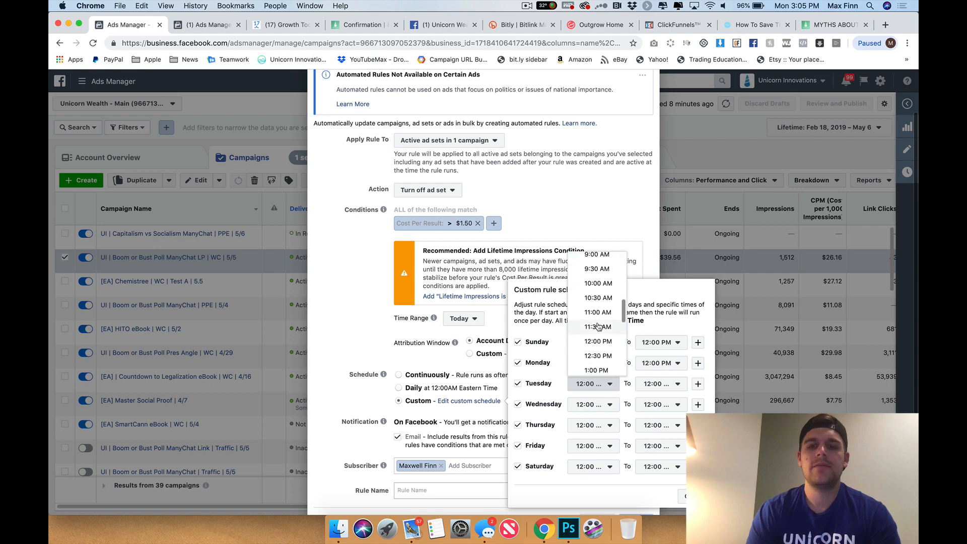
click(599, 342)
click(600, 406)
scroll(602, 348, down, 5)
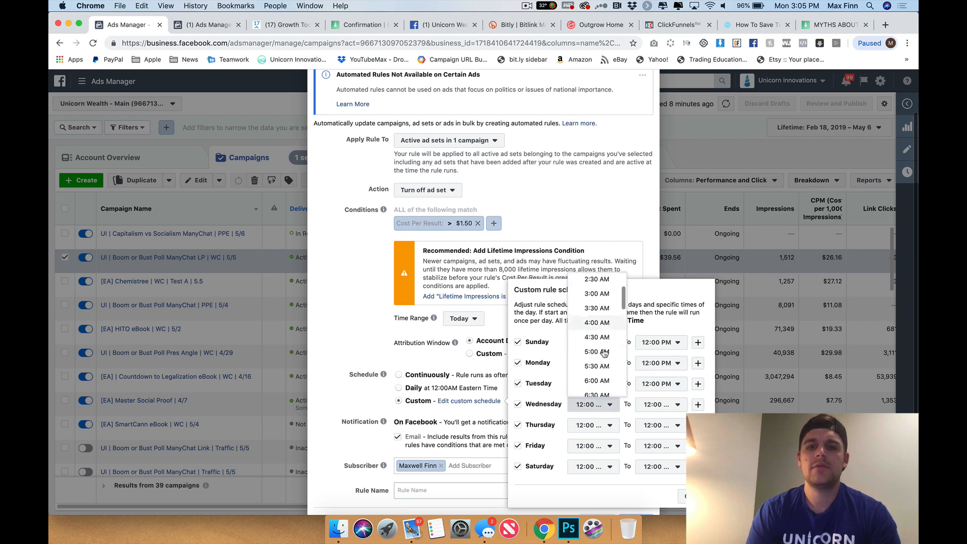
click(603, 355)
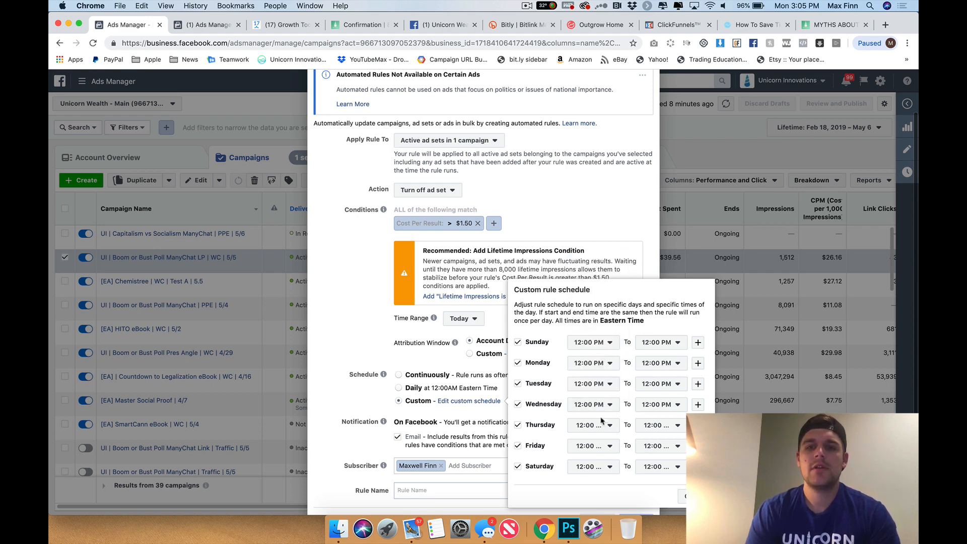
Set the Thursday and Friday run times in the custom schedule to 12:00 PM.
click(592, 425)
scroll(602, 358, down, 5)
scroll(605, 361, down, 3)
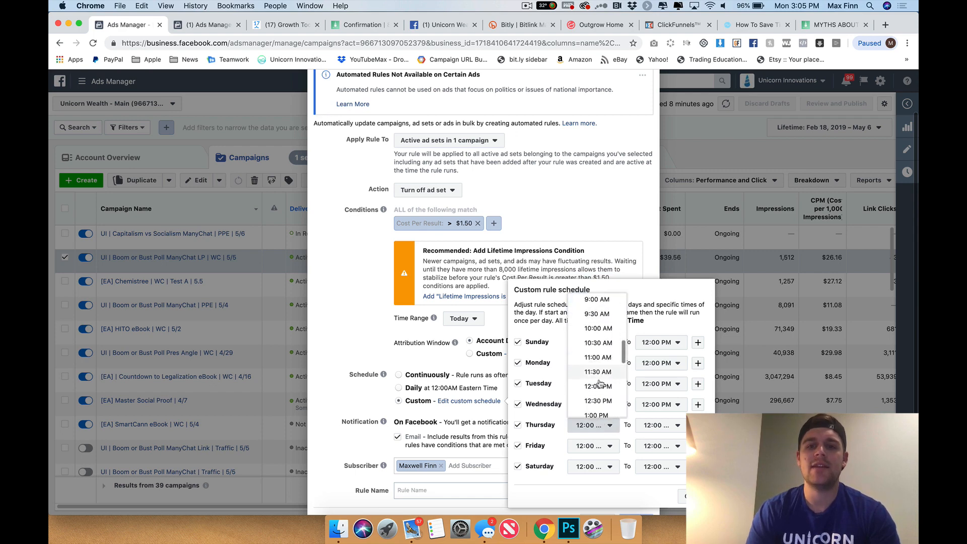
click(602, 359)
click(595, 446)
scroll(596, 401, down, 5)
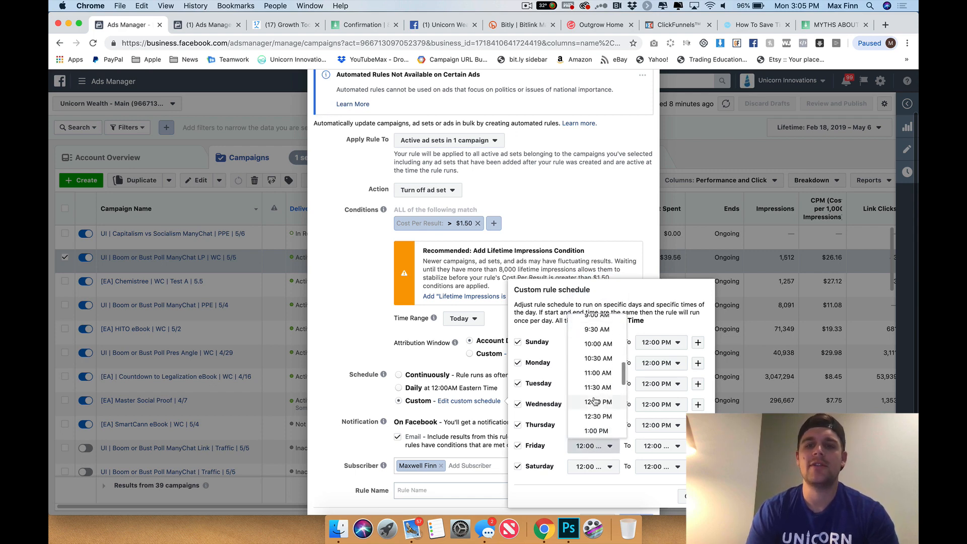
click(597, 403)
Set the Saturday run time in the custom schedule to 12:00 PM and close the schedule.
click(601, 465)
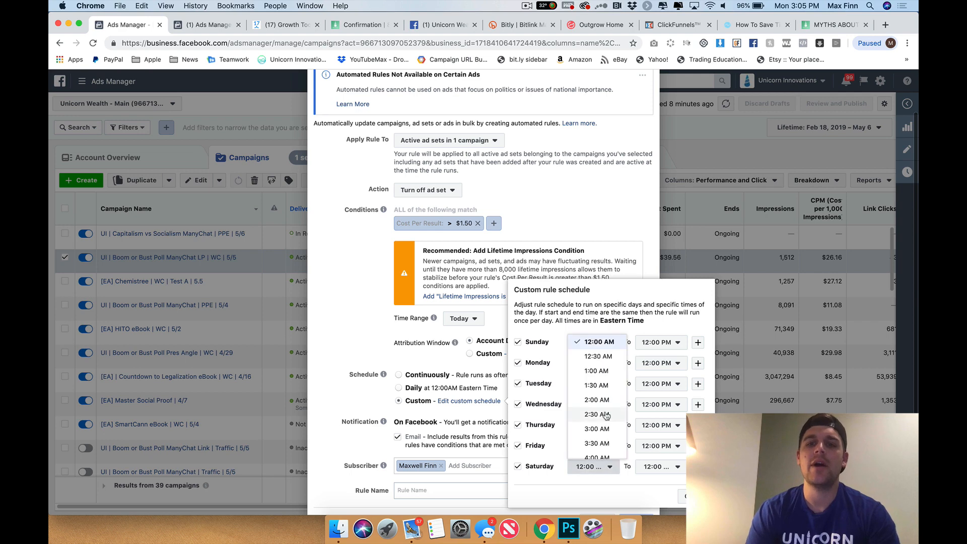
scroll(606, 415, down, 8)
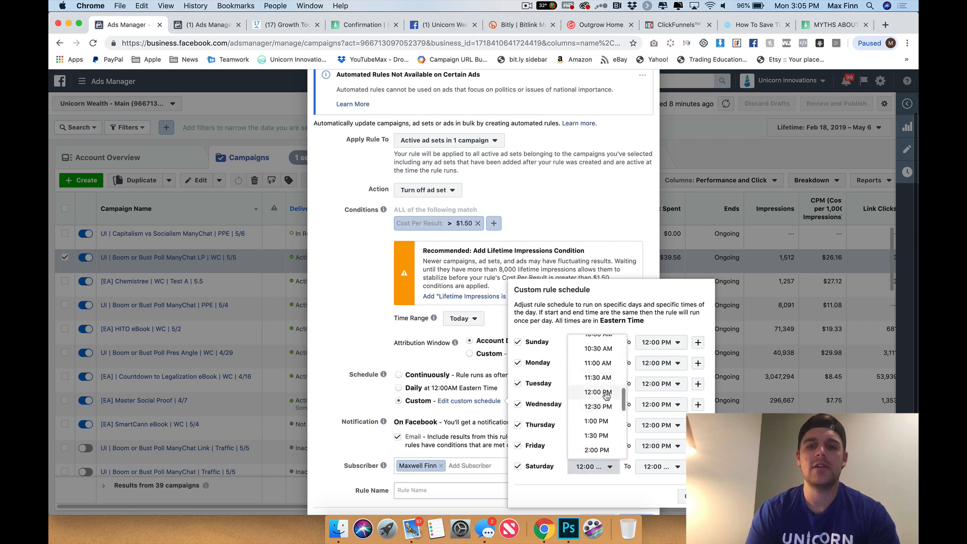
click(602, 393)
click(682, 498)
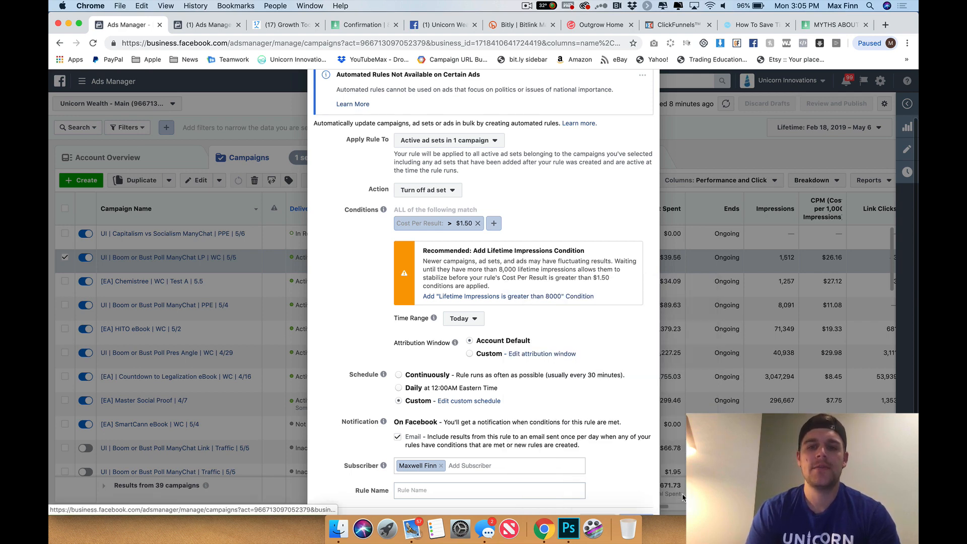
Turn off the email notification and name the rule "[Boom or Bust MC] Ad Set Noon Cutoff $1.50".
click(398, 437)
click(411, 489)
text([)
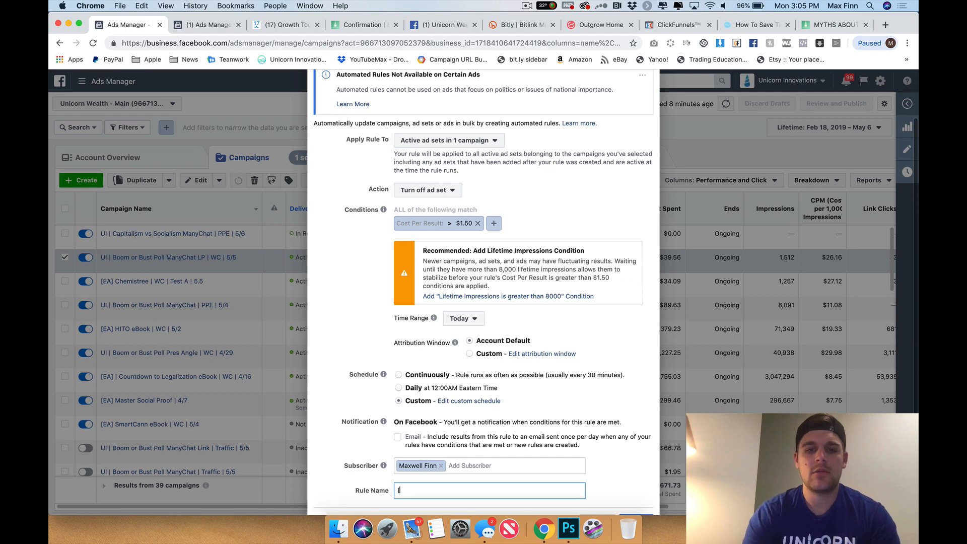
text(Boom or Bust MC)
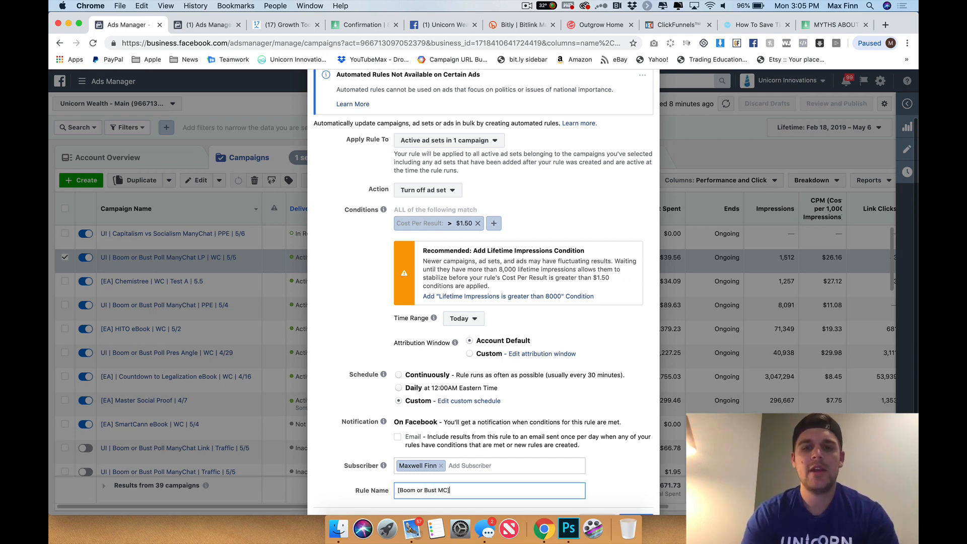
text(] A)
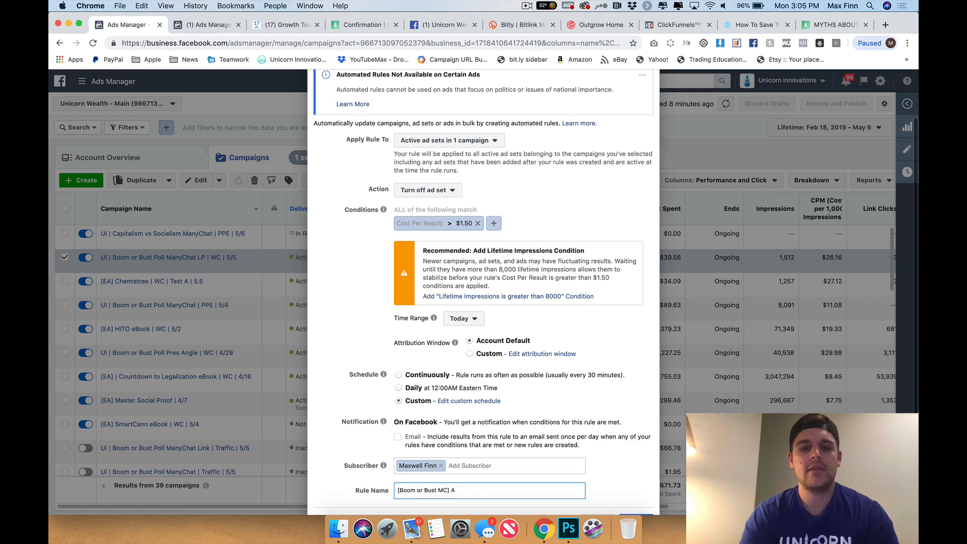
text(d)
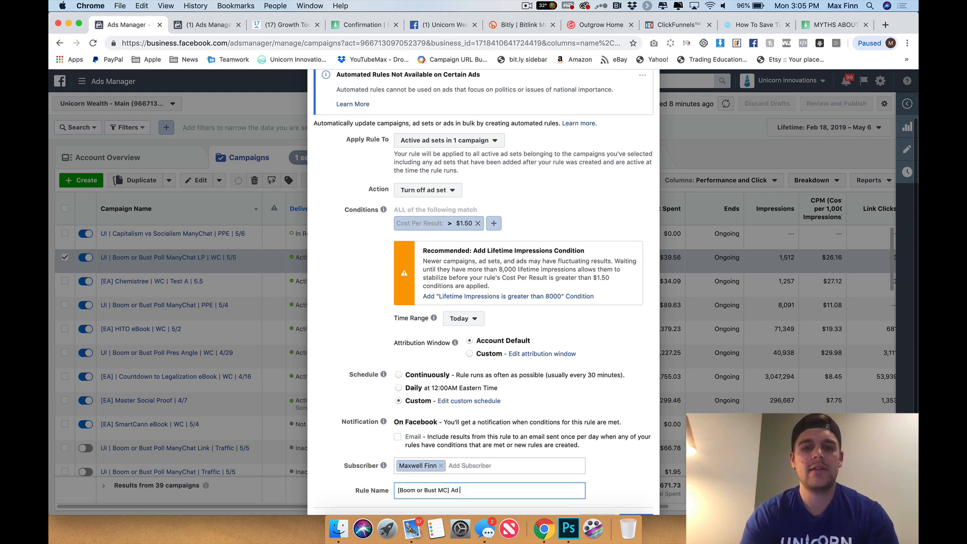
text( setSet Noon Cu)
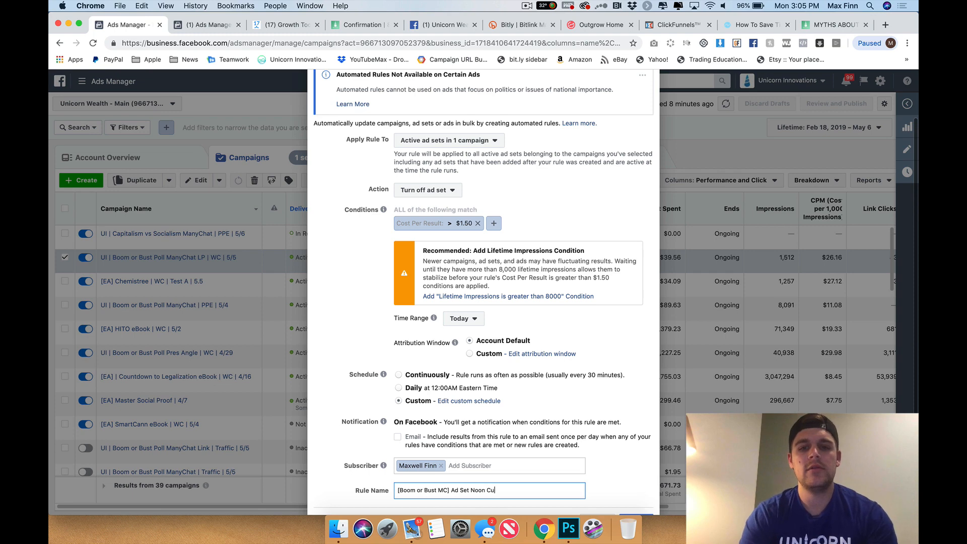
text(toff $)
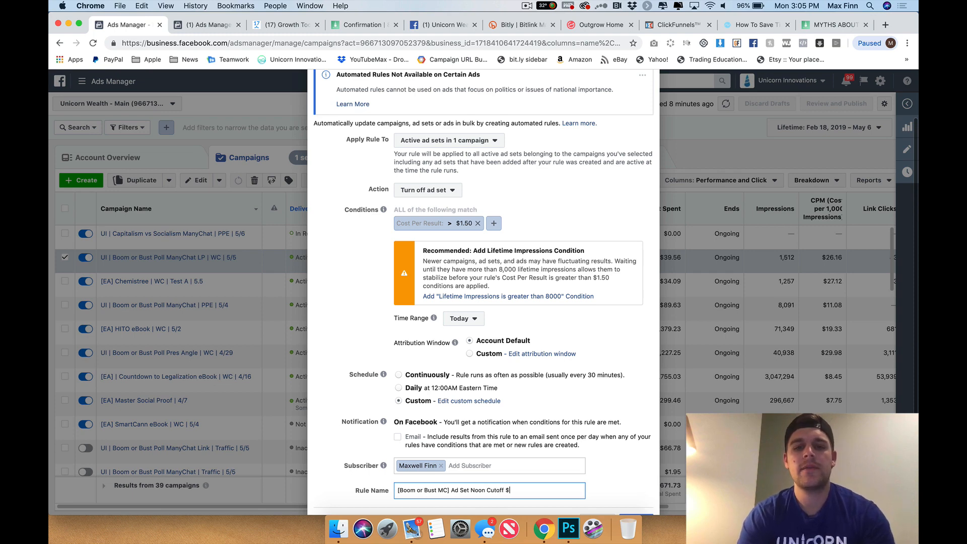
text(.)
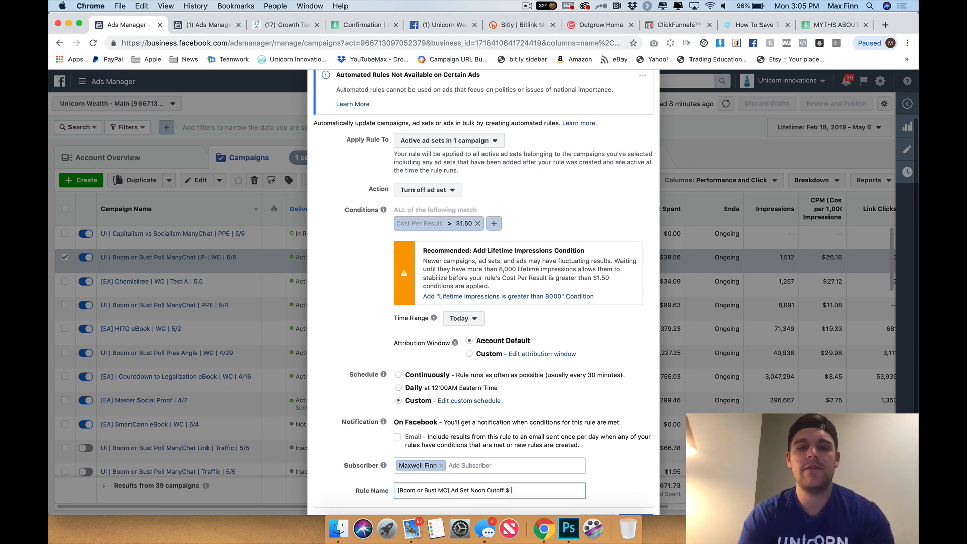
key(BackSpace)
text(1.50)
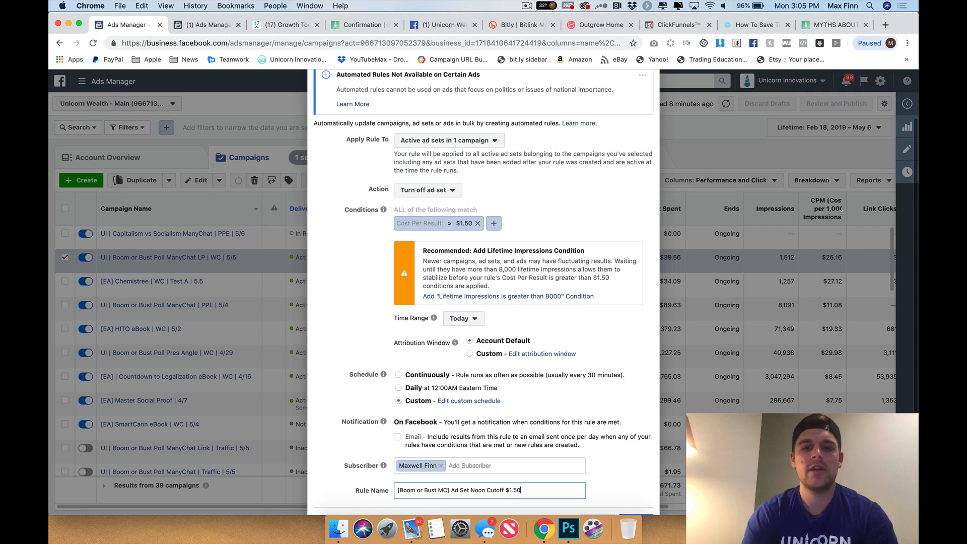
Insert a ">" sign before $1.50 in the rule name.
key(Left)
key(Left)
key(Left)
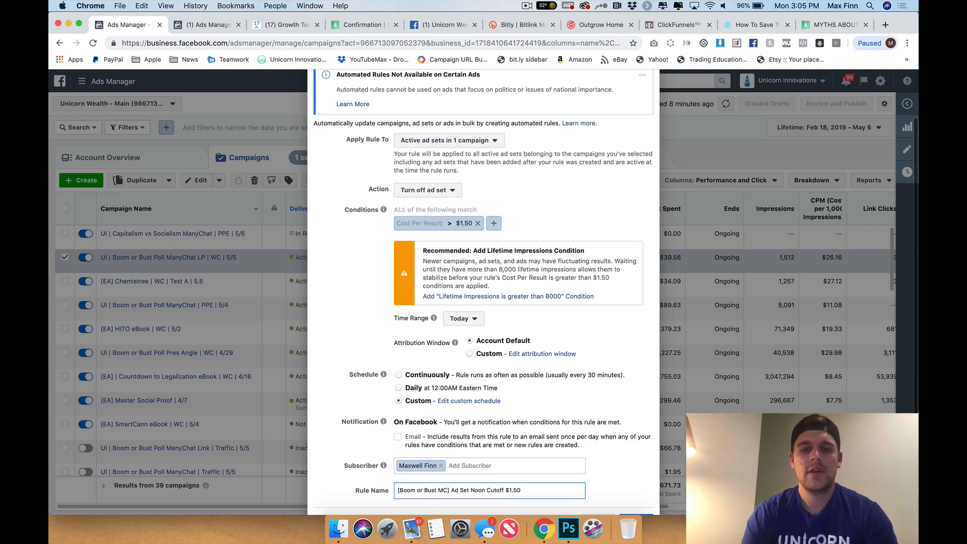
text(>)
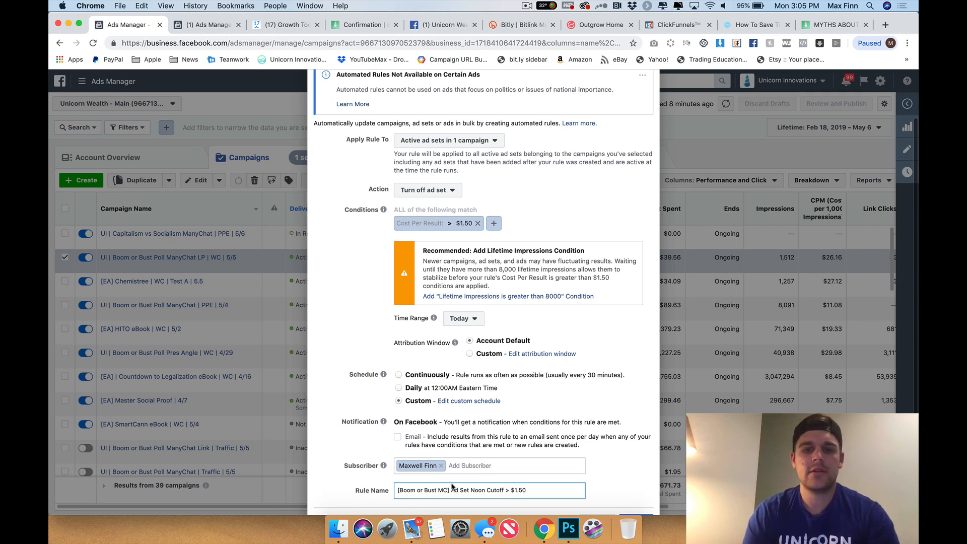
click(593, 477)
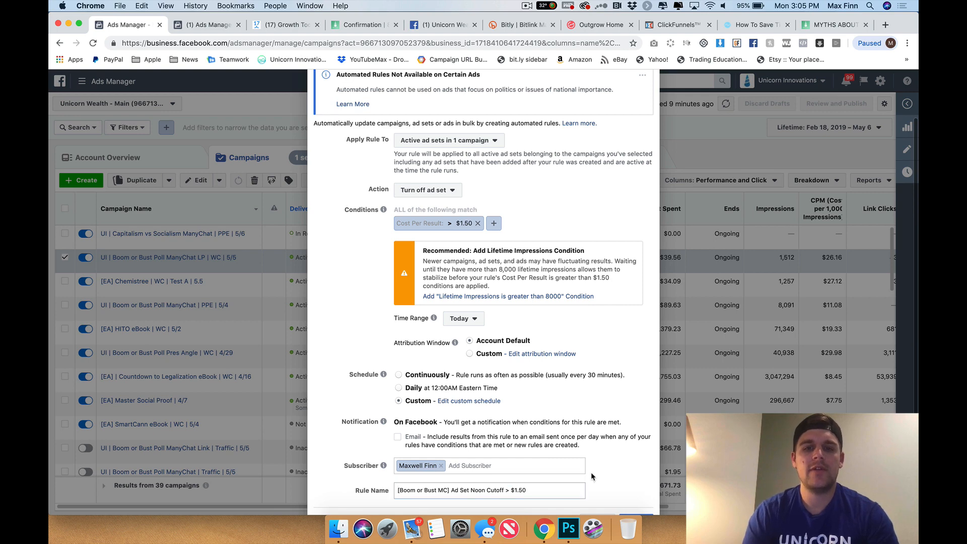
Create the noon cutoff rule and dismiss the confirmation.
scroll(593, 477, down, 2)
click(644, 481)
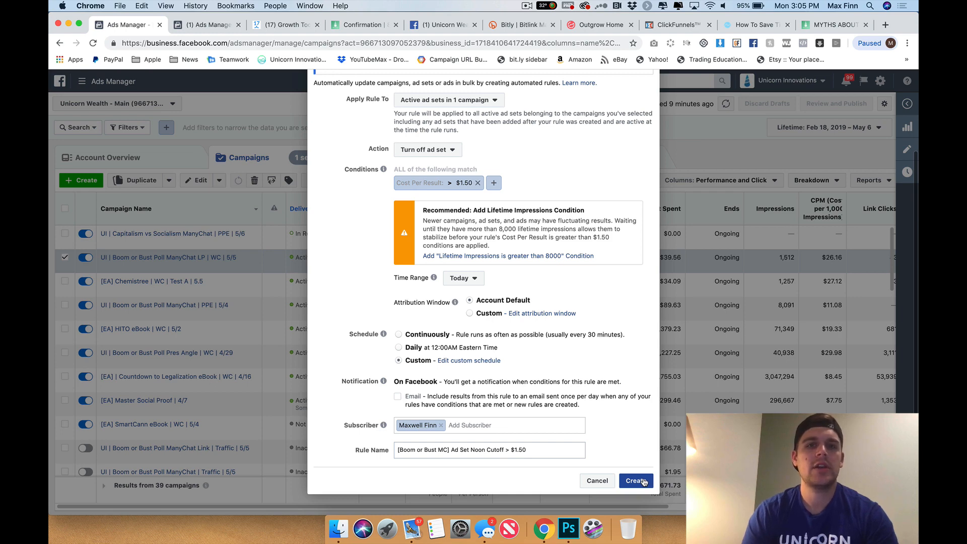
click(637, 481)
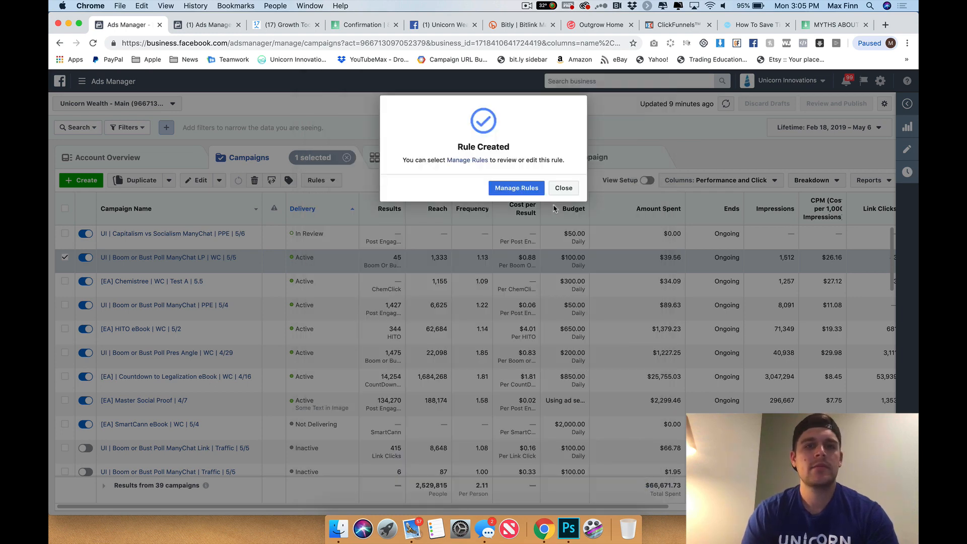
click(562, 188)
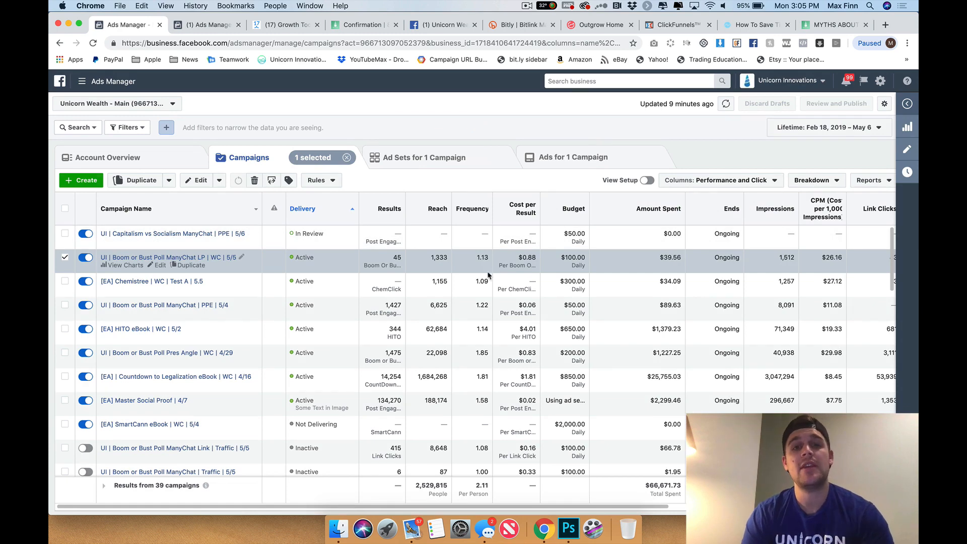
Start another rule for the selected campaign and apply it to active ad sets in 1 campaign.
click(337, 182)
click(337, 198)
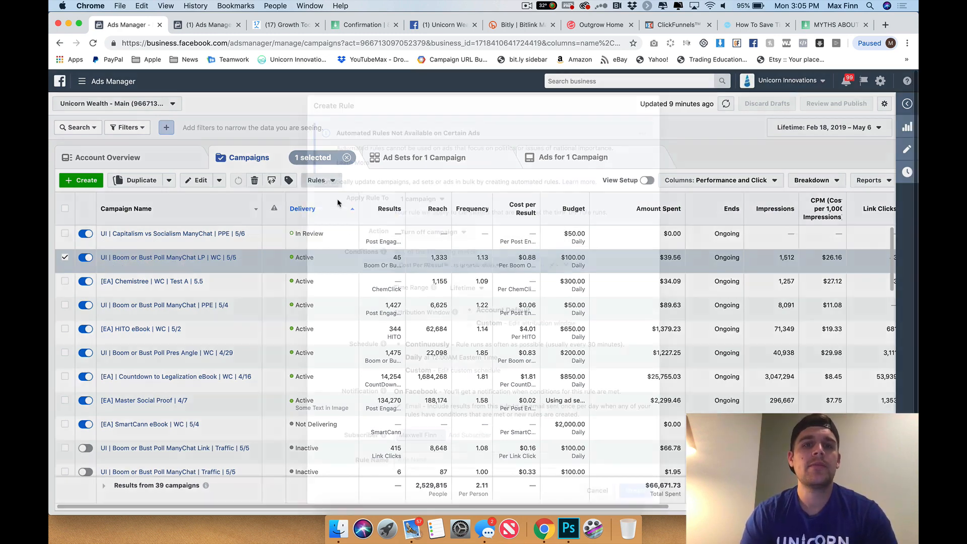
click(421, 200)
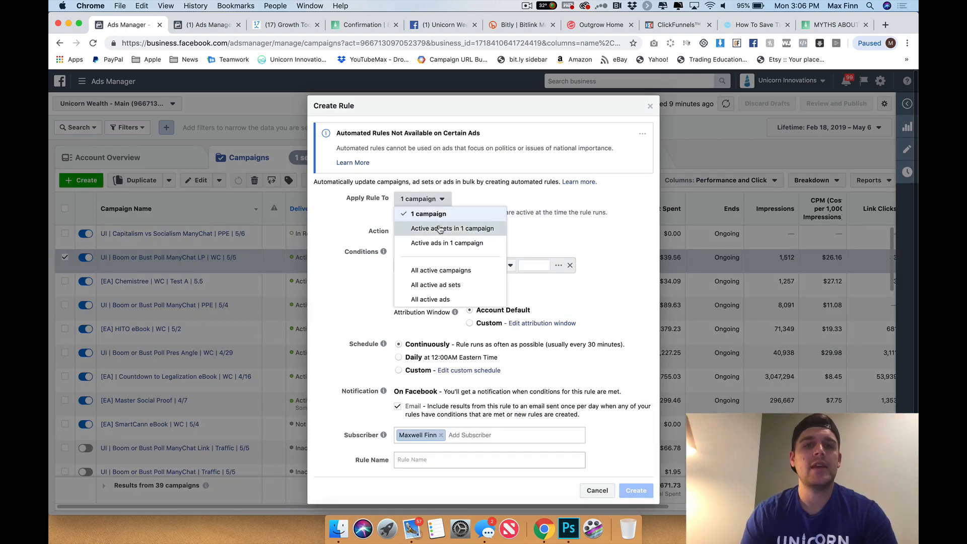
click(439, 226)
Set the condition to Cost Per Result greater than $1.00, remove the lifetime impressions condition, and set the time range to Today.
click(528, 283)
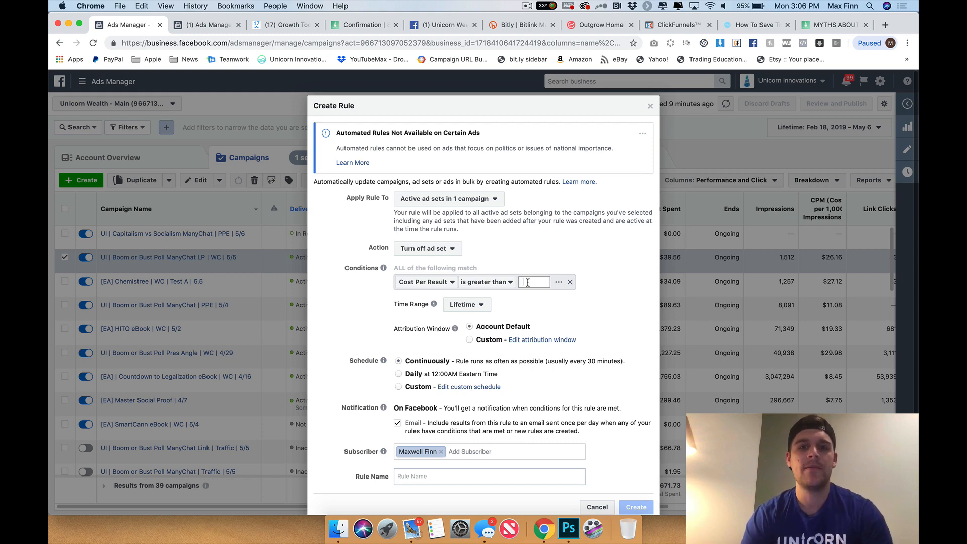
text(1)
click(545, 258)
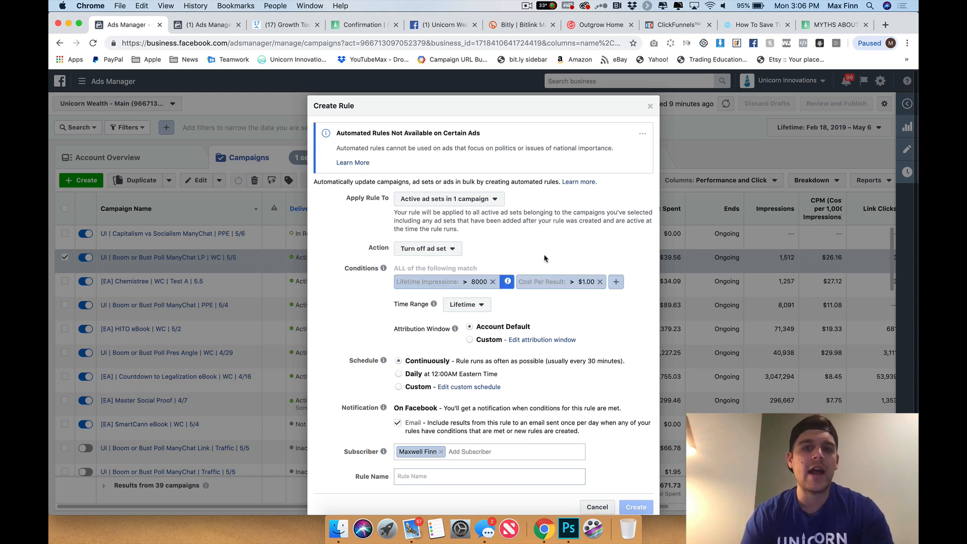
click(493, 282)
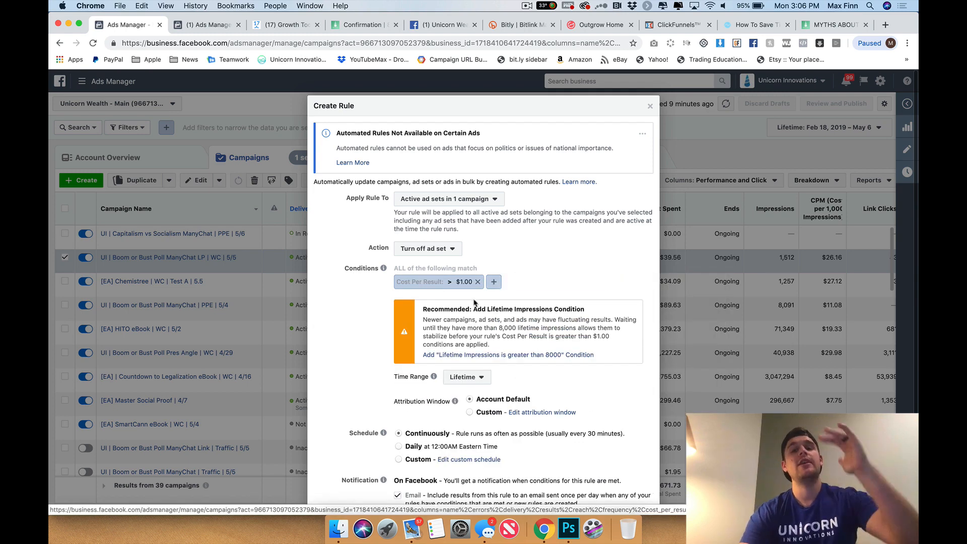
click(464, 381)
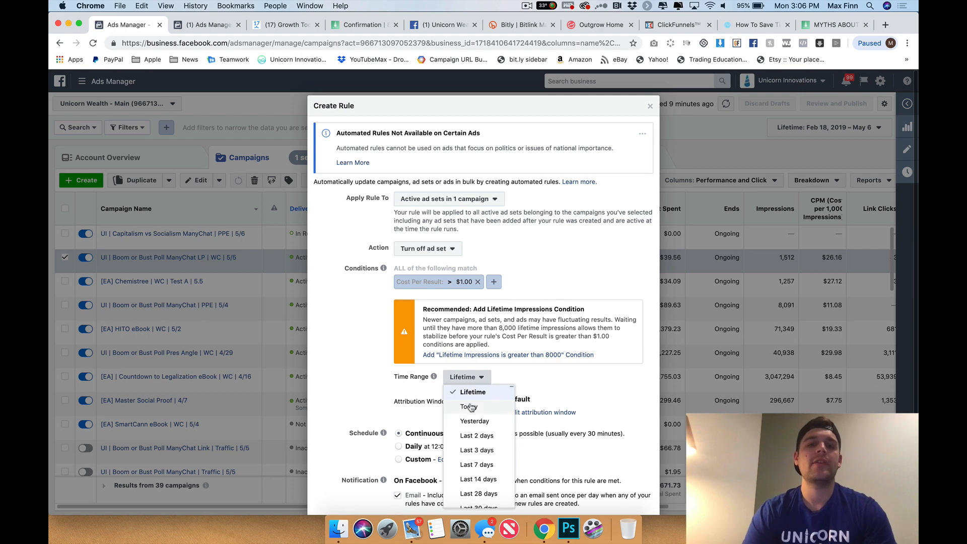
click(472, 407)
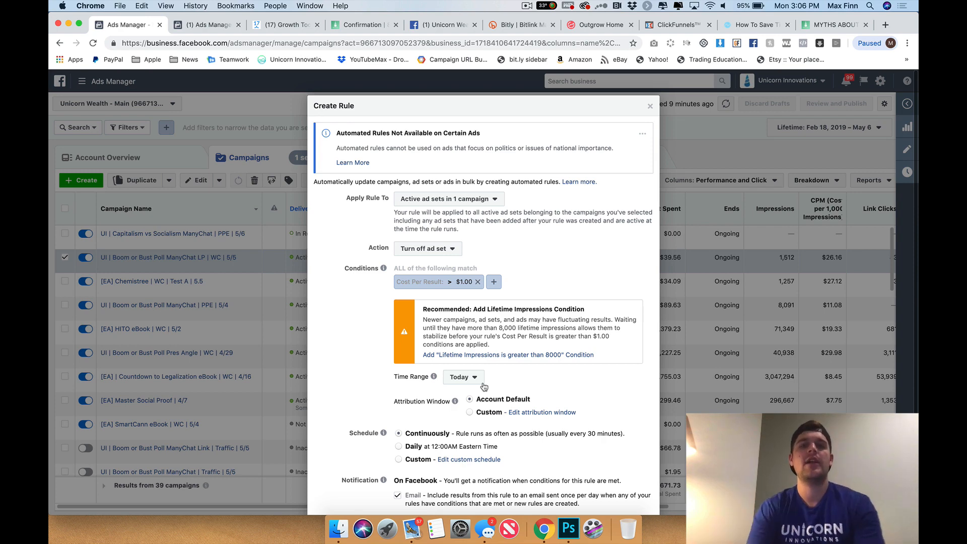
Switch the rule to a custom schedule, enable Sunday and set its start time to 3:00 PM.
scroll(485, 325, down, 3)
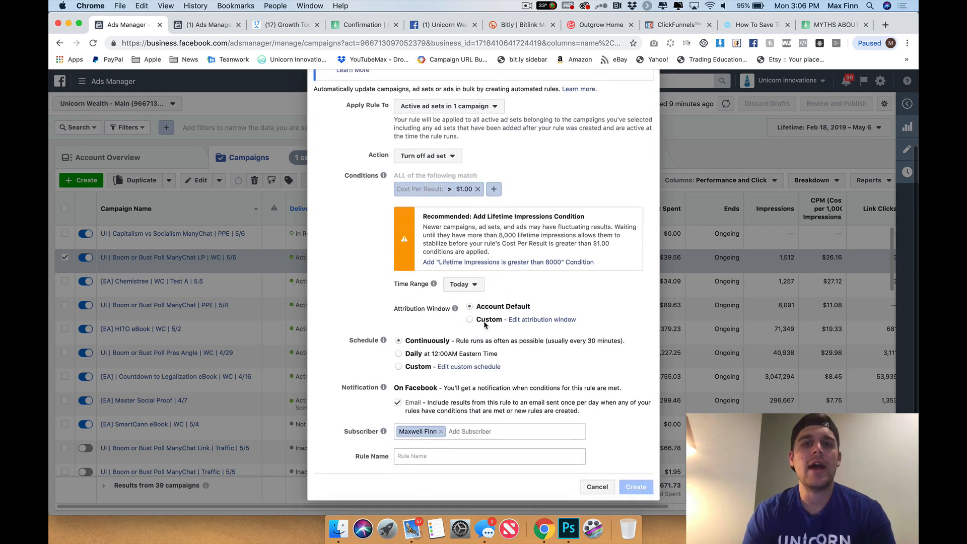
scroll(484, 324, up, 1)
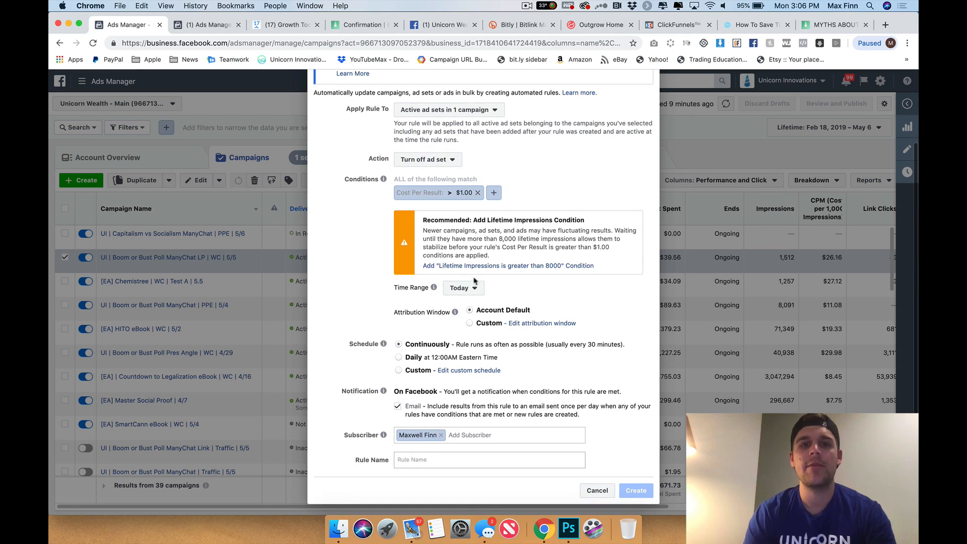
click(398, 371)
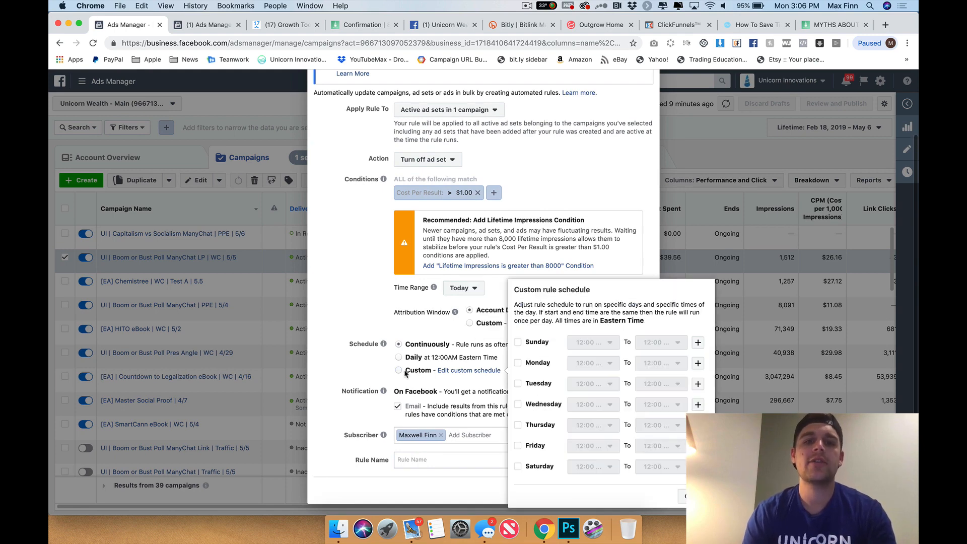
click(542, 343)
click(591, 342)
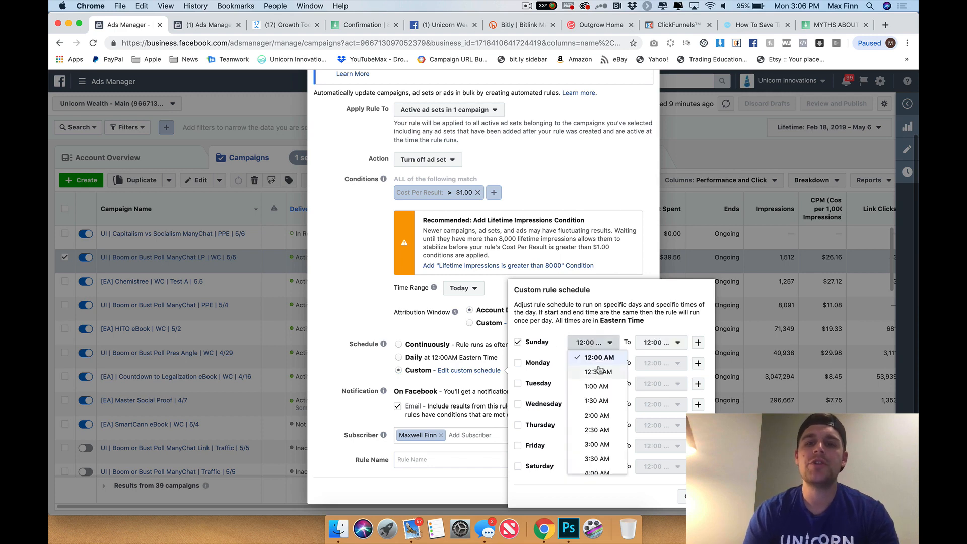
scroll(598, 370, down, 5)
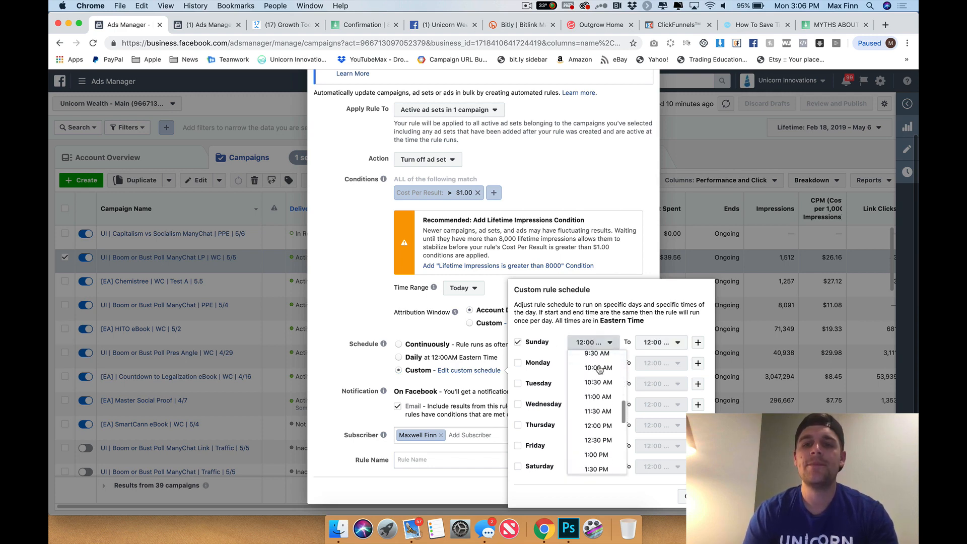
scroll(598, 370, down, 3)
click(599, 412)
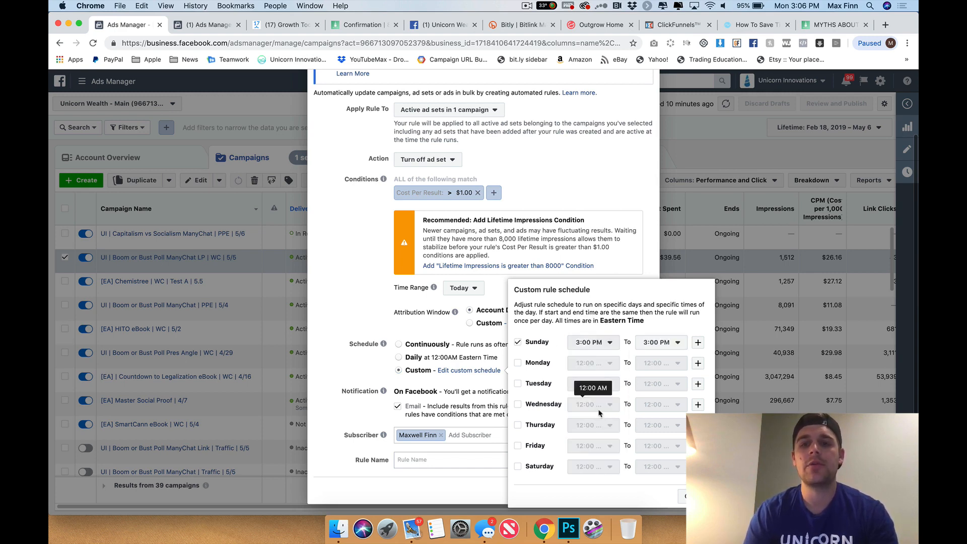
Set Sunday's end time to 11:30 PM and close the custom schedule.
click(660, 343)
scroll(664, 375, down, 5)
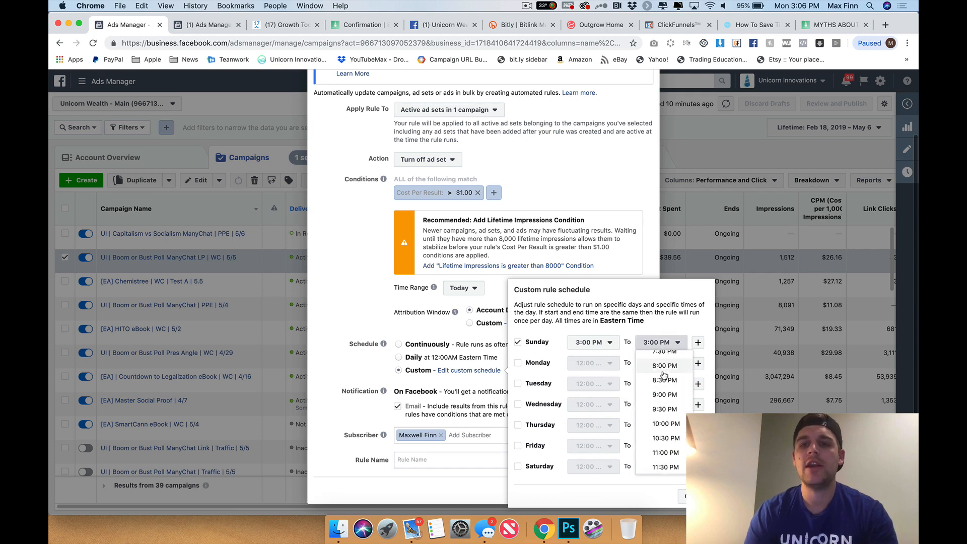
click(664, 467)
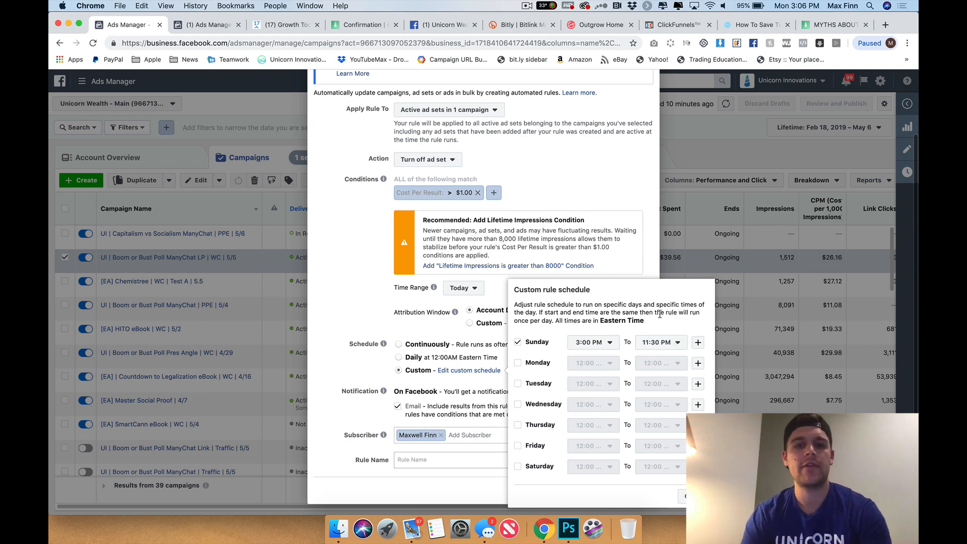
click(692, 497)
scroll(566, 352, up, 1)
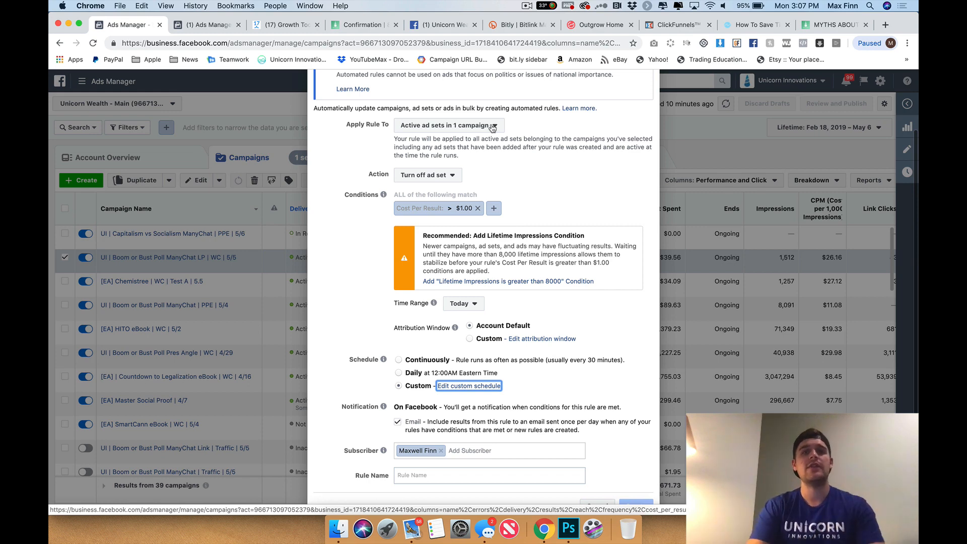
Change the rule's action to Turn on ad set for the paused ad sets in 1 campaign.
click(492, 127)
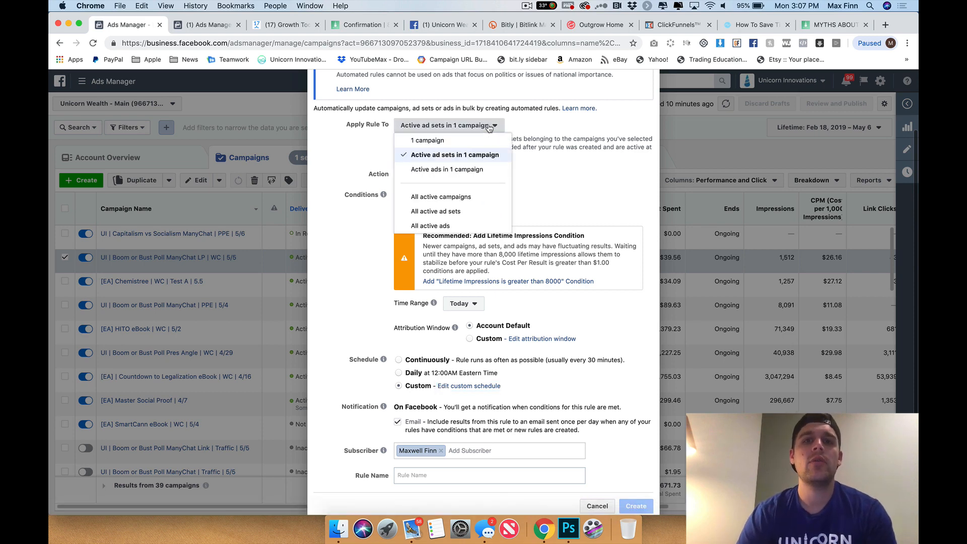
click(488, 127)
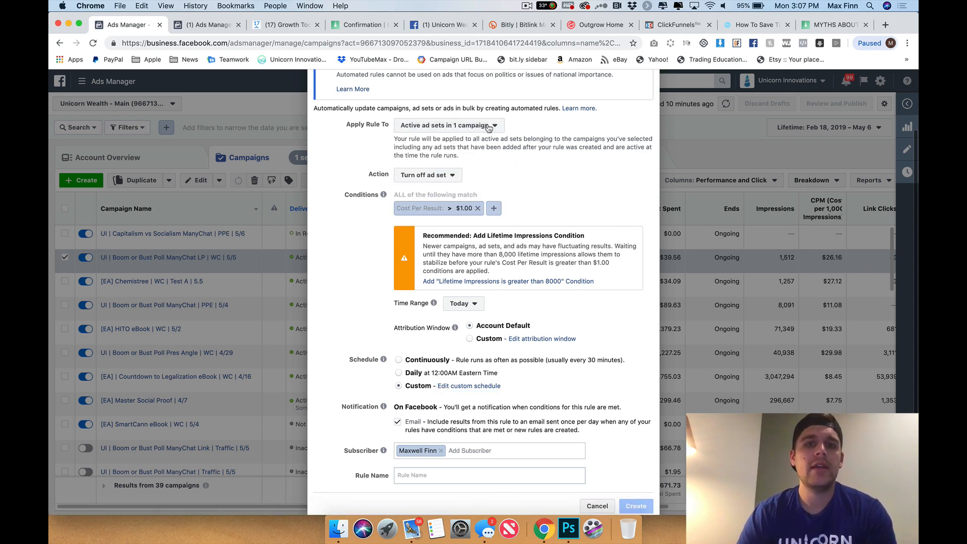
click(449, 175)
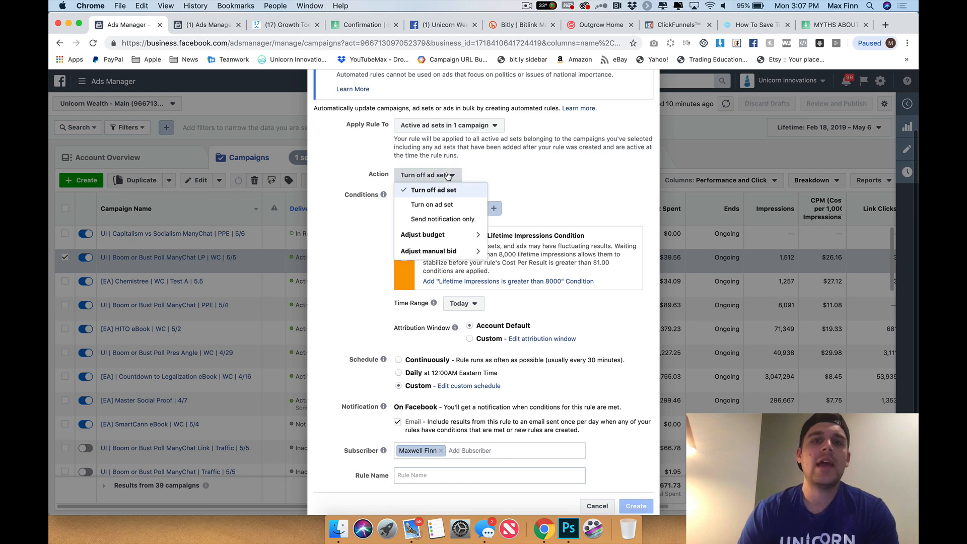
click(439, 205)
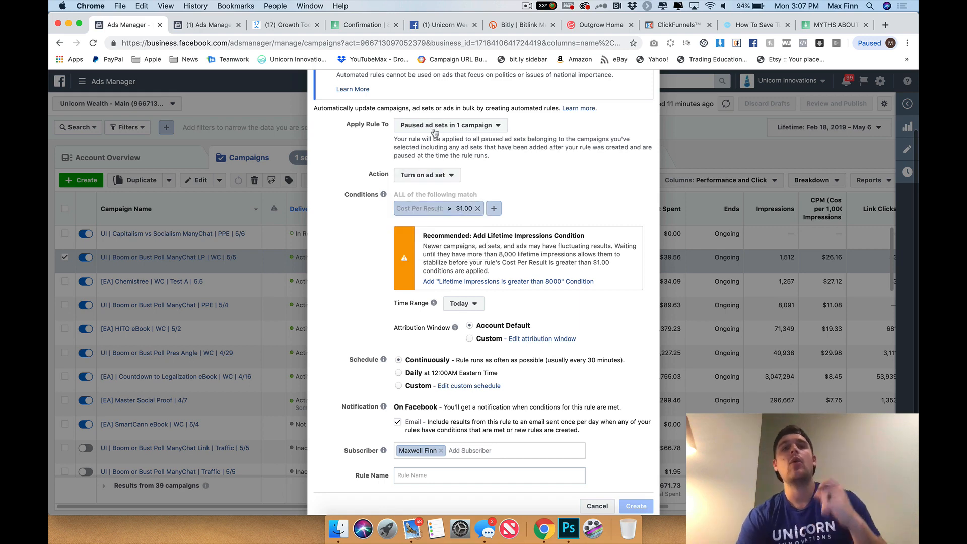
Replace the Cost Per Result condition with Spent is greater than $1.00.
click(478, 209)
click(402, 256)
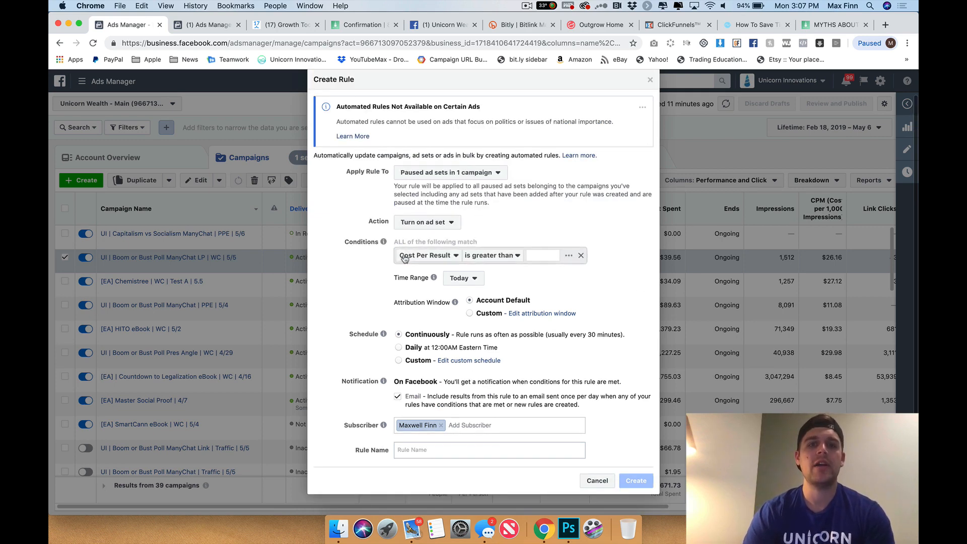
click(422, 256)
click(421, 300)
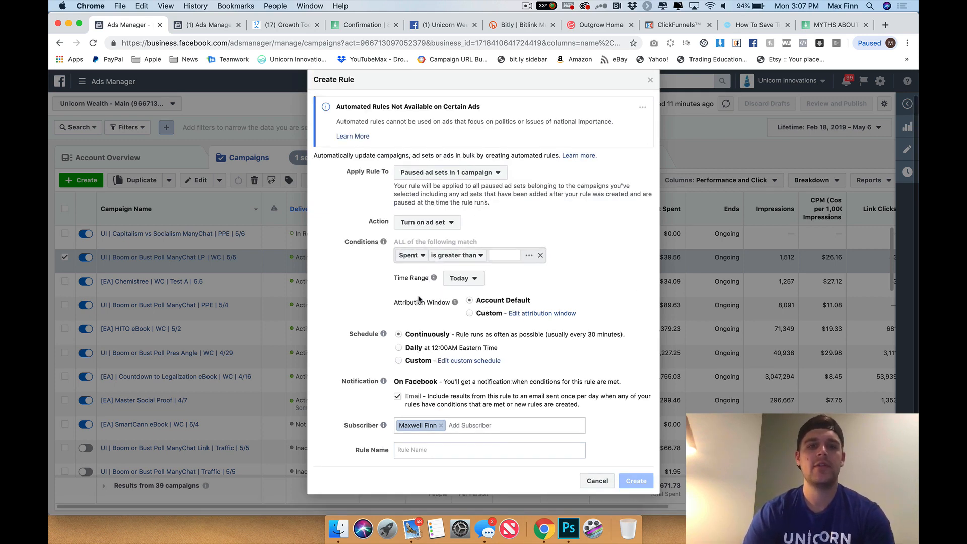
click(501, 256)
text(1)
click(556, 229)
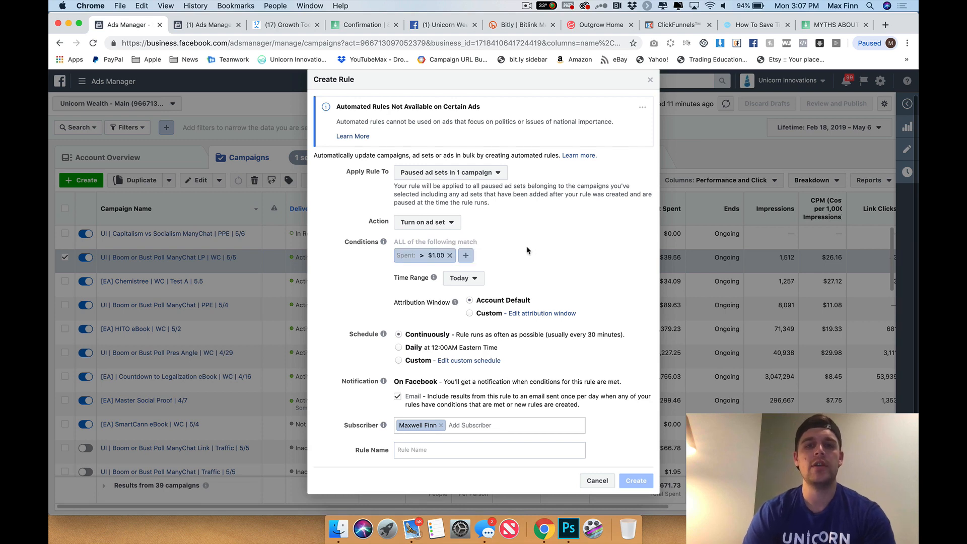
Set the time range to Yesterday, schedule the rule daily at 12:00AM Eastern Time, and turn off its email notification.
click(462, 279)
click(473, 322)
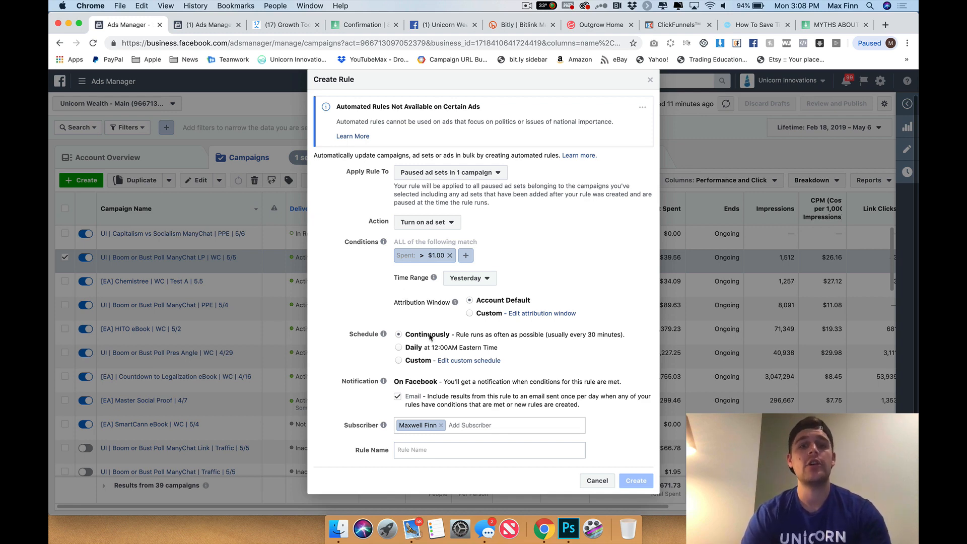
click(399, 348)
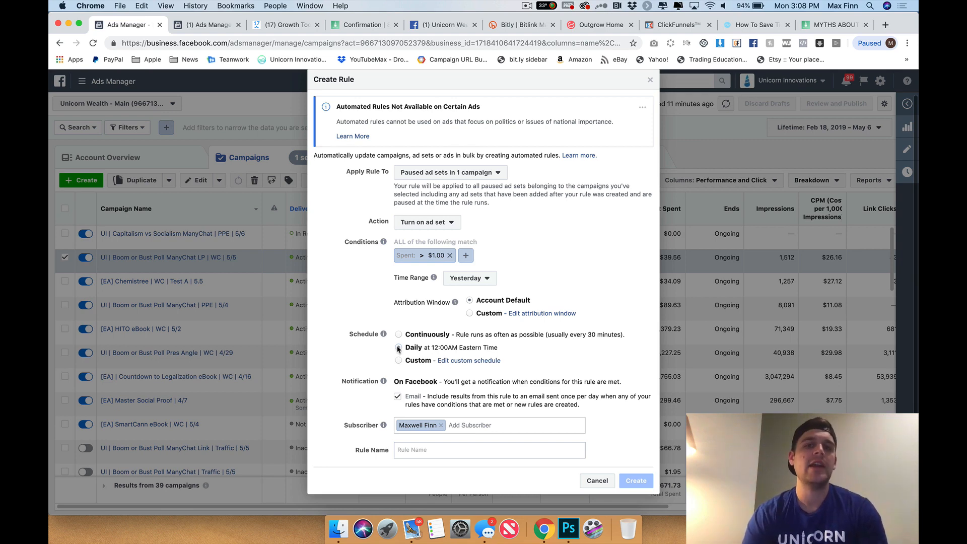
click(397, 397)
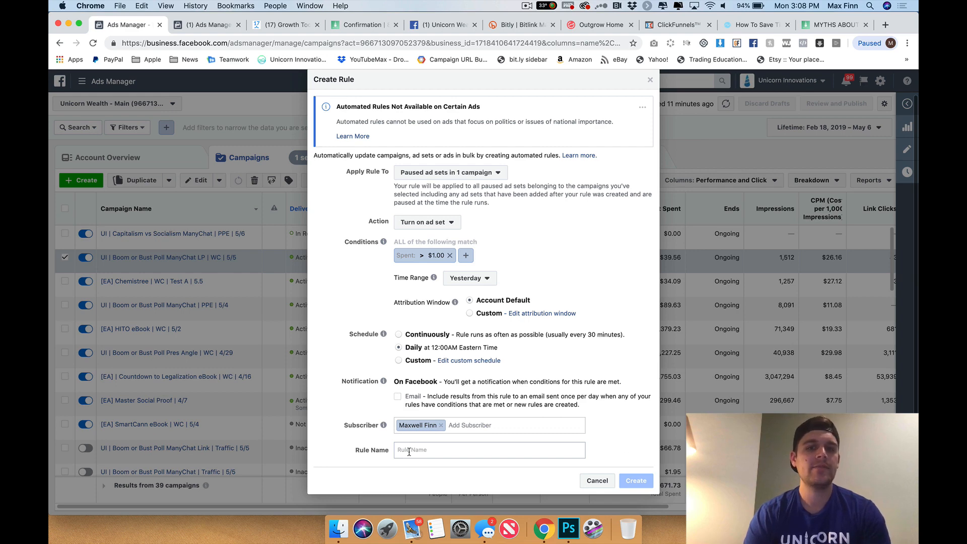
Name the rule "[Boom or Bust MC] Ad Set Daily Restart".
click(409, 450)
text(IBoo)
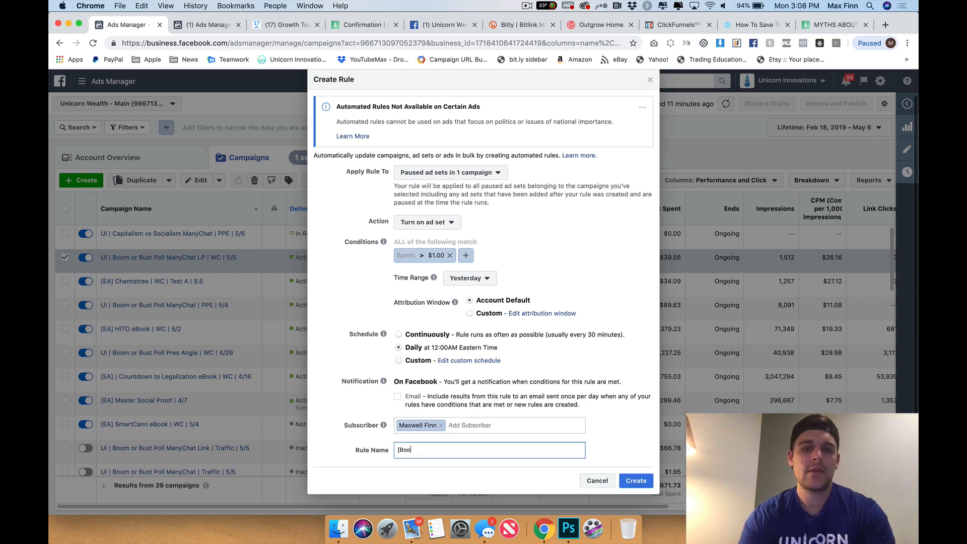
text(m or Bust MC)
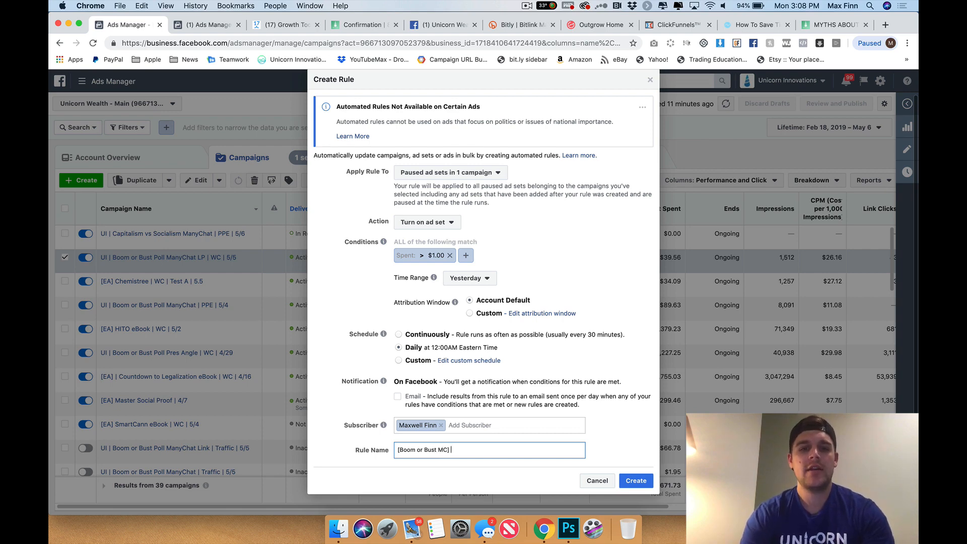
text(] Ad Set)
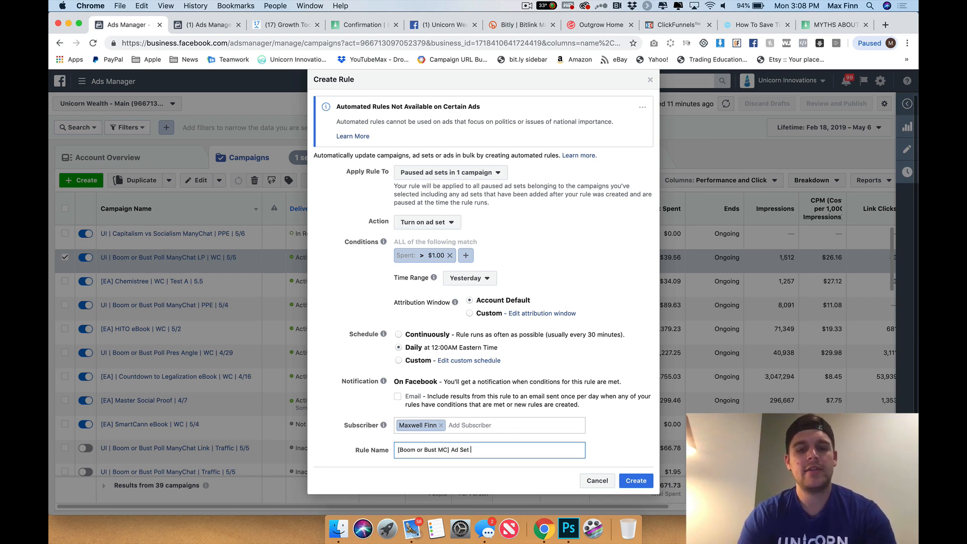
text( Daily Reata)
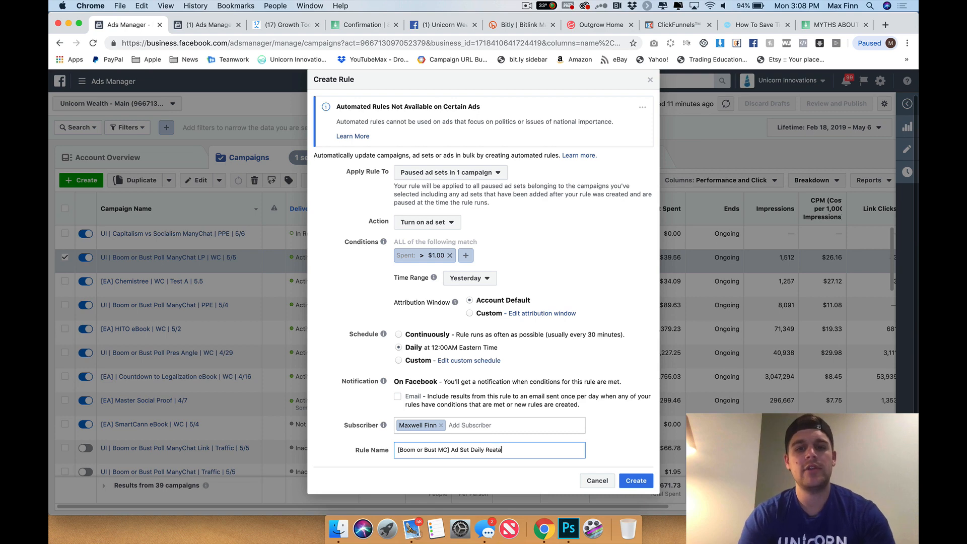
key(BackSpace)
key(BackSpace)
key(BackSpace)
text(start)
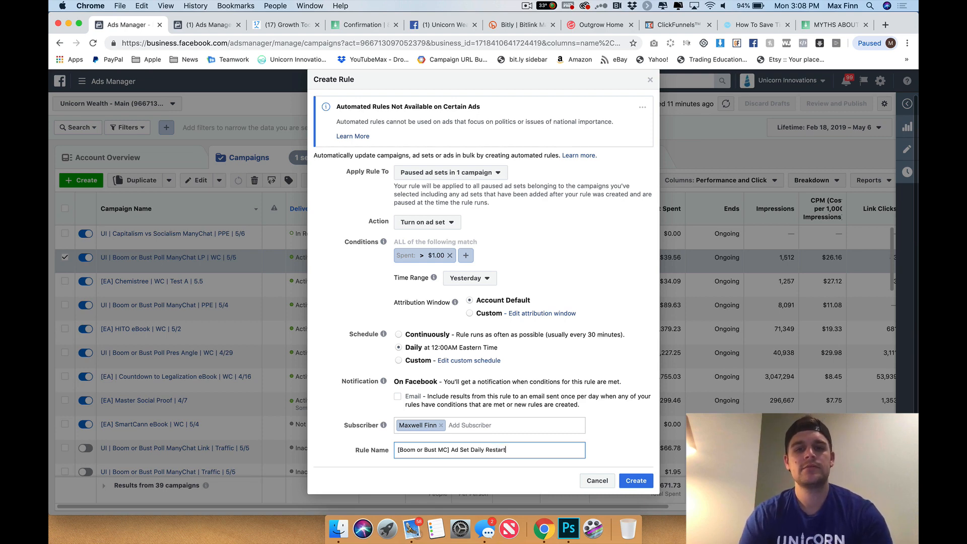
Create the daily restart rule with email notification off and deselect the Boom or Bust Poll ManyChat LP campaign.
click(398, 397)
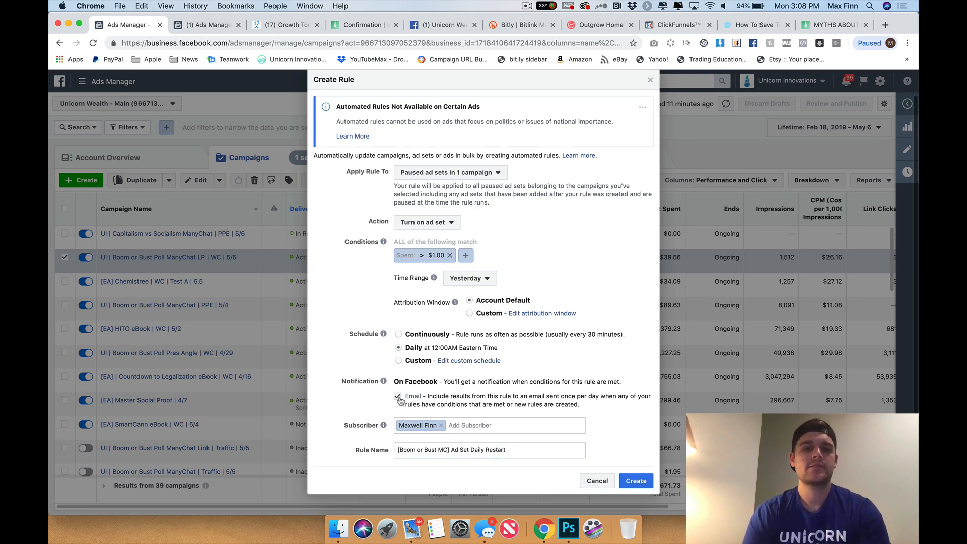
click(398, 397)
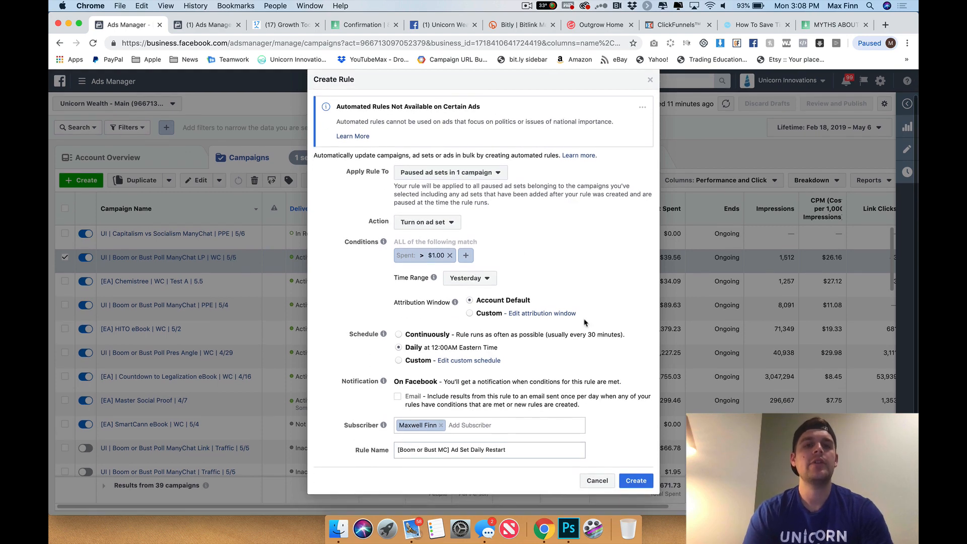
click(638, 481)
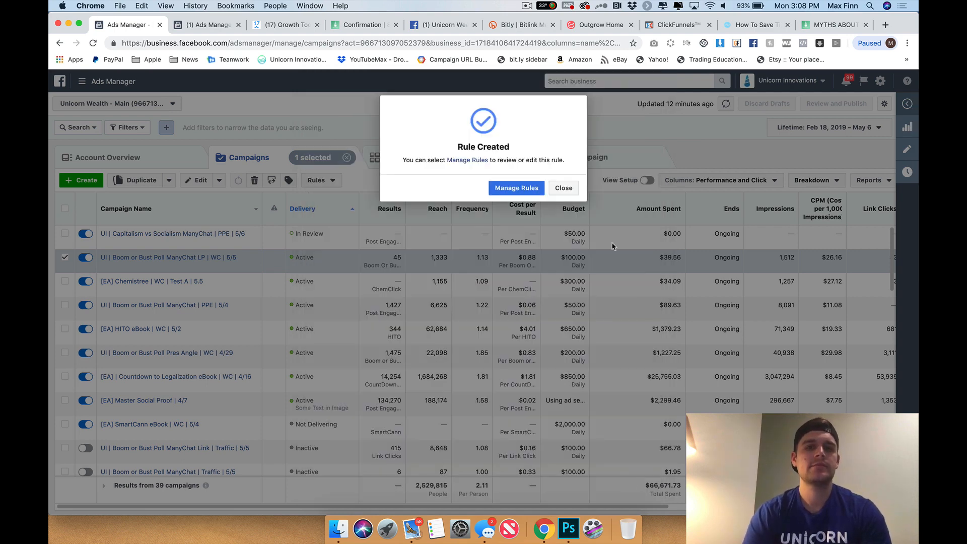
click(564, 189)
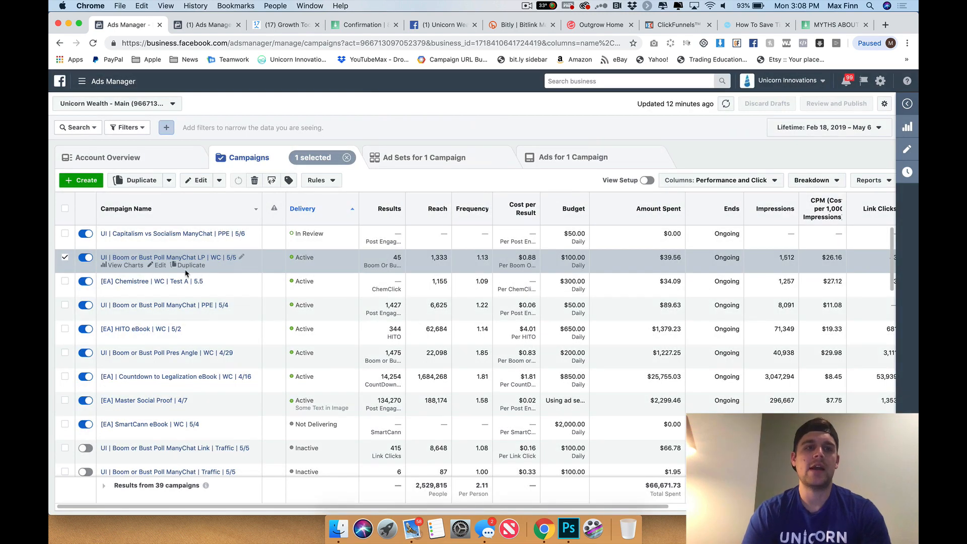
click(65, 257)
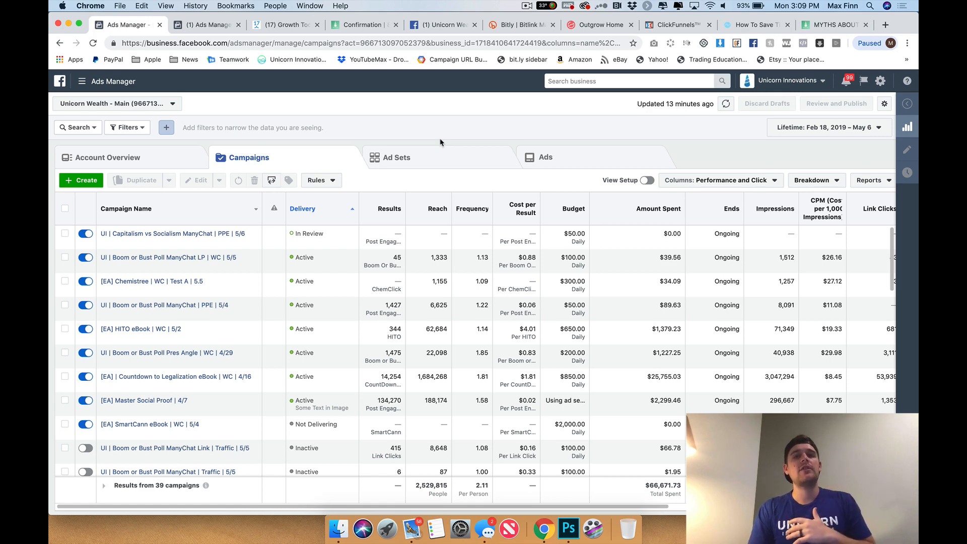
Start another rule with no campaign selected and set its condition metric to Cost per Purchase (Facebook Pixel).
click(321, 180)
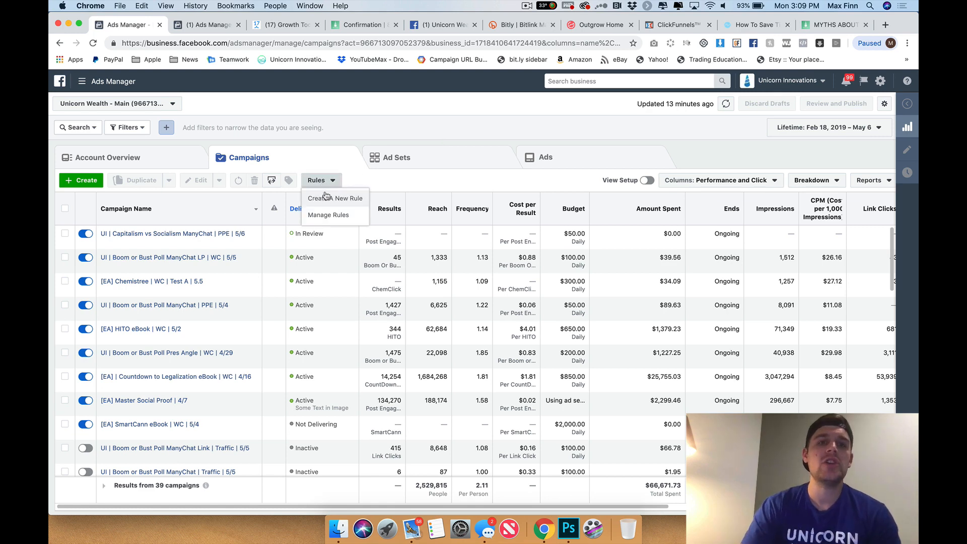
click(331, 198)
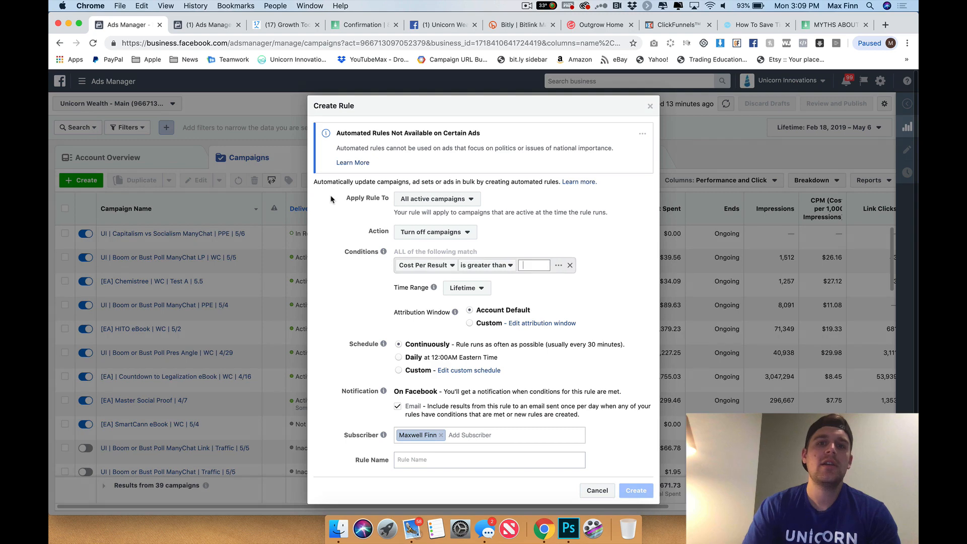
click(423, 267)
text(cost )
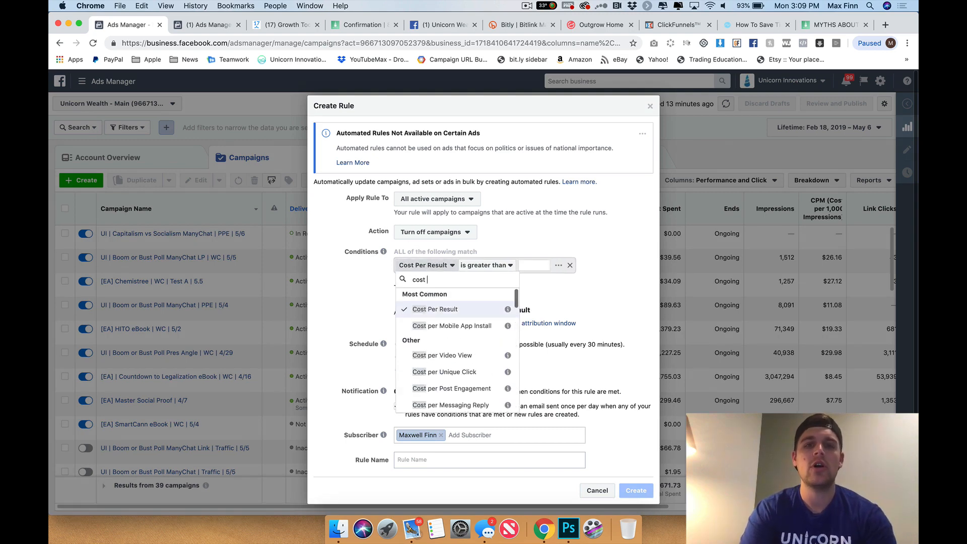
text(per pur)
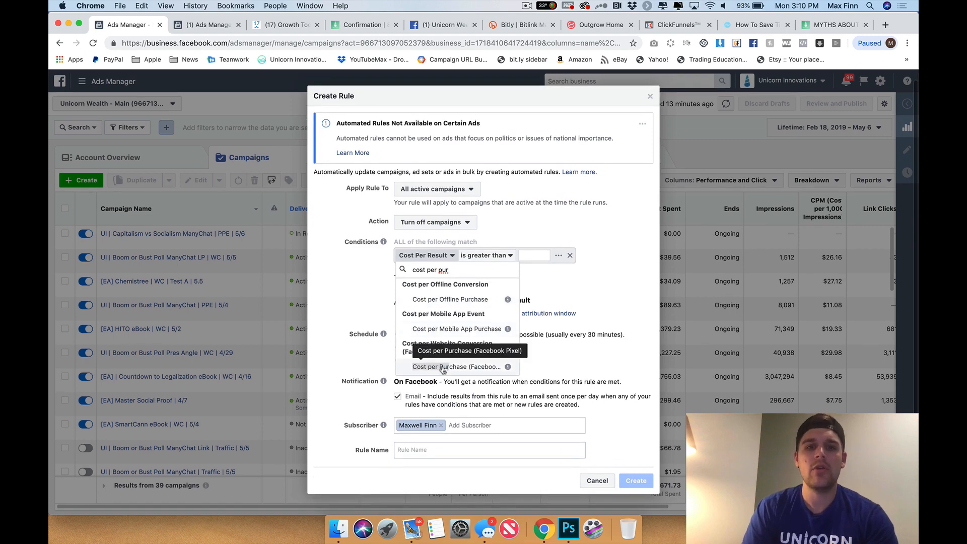
click(443, 368)
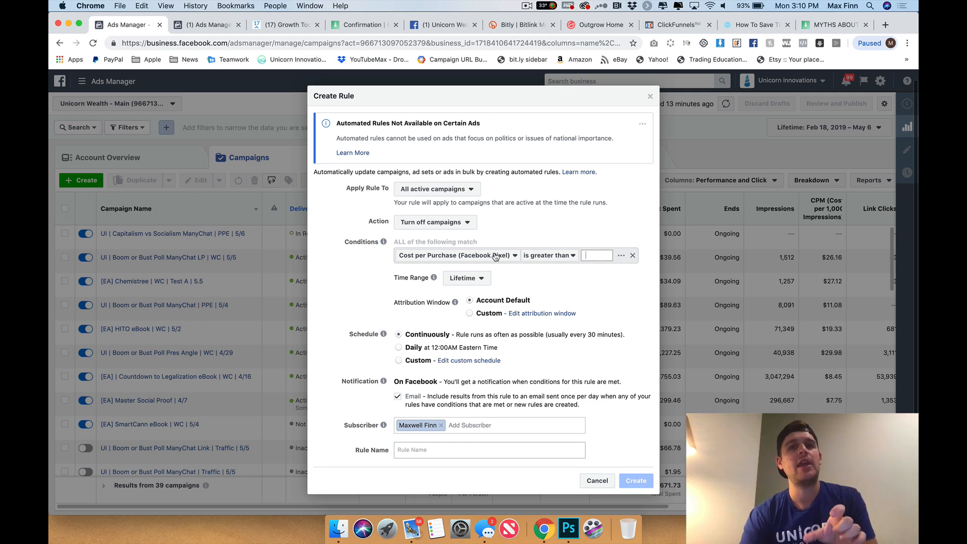
Apply the draft rule to all active ad sets, look over its condition metrics, and discard the rule.
click(454, 193)
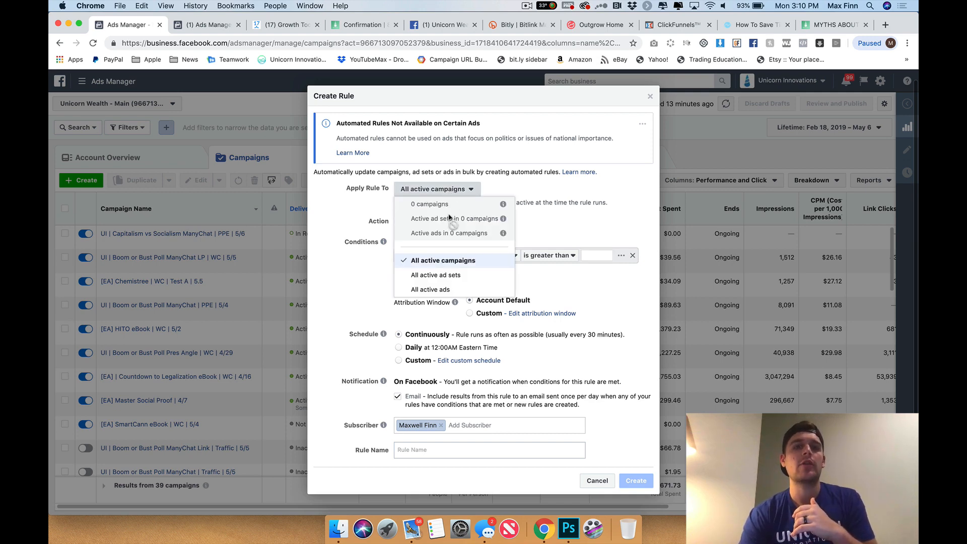
click(459, 276)
click(444, 256)
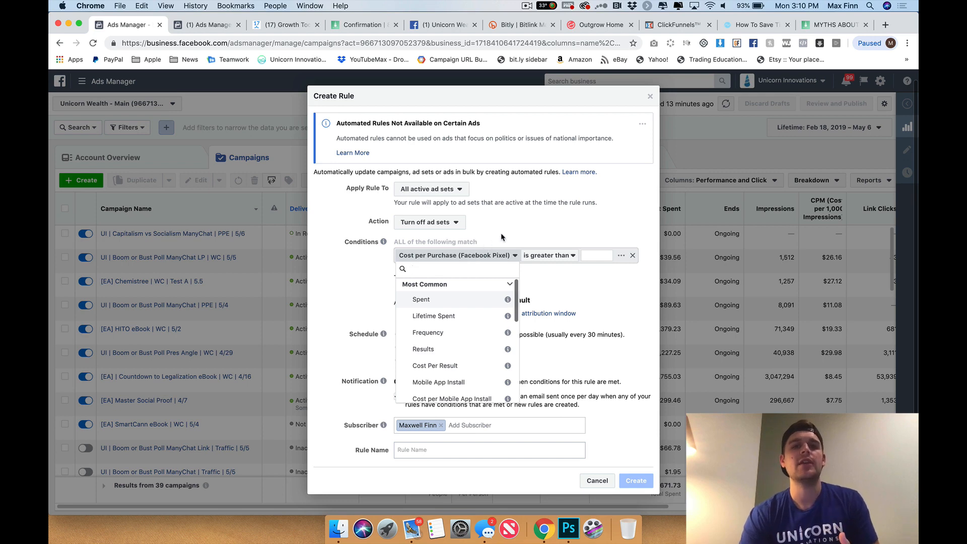
click(501, 237)
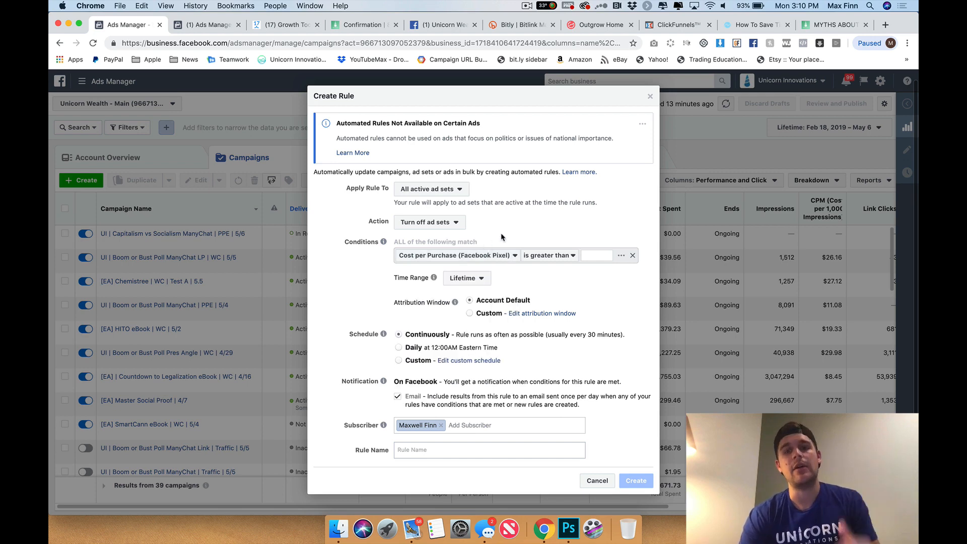
click(650, 96)
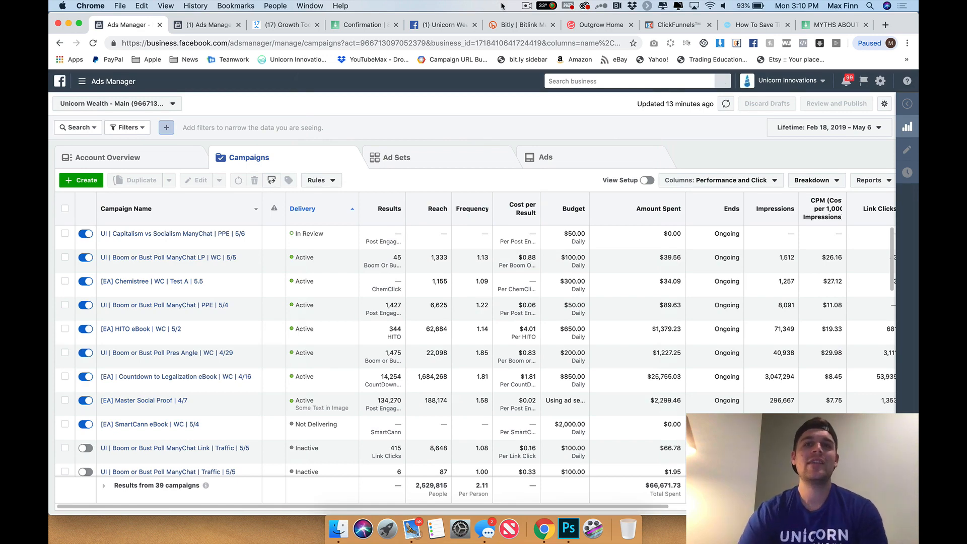
click(527, 6)
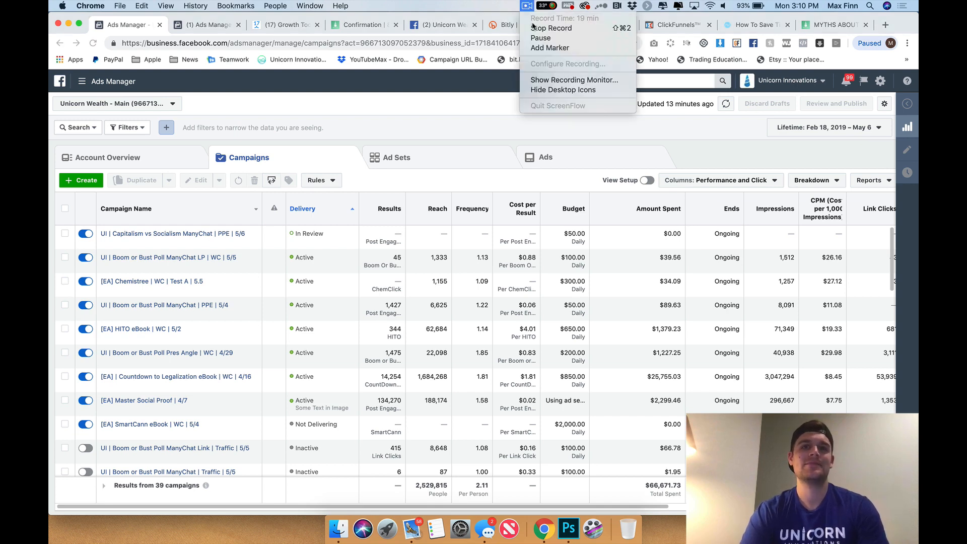